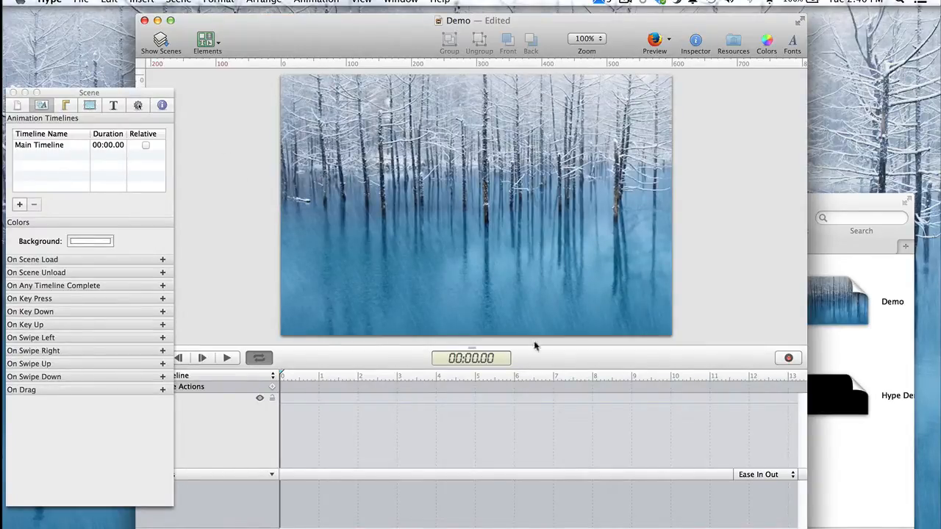
Step: Switch to Finder and bring the handshaking men image from the Hype Demo folder into the scene's left half
{"action": "left_click", "coordinate": [850, 478]}
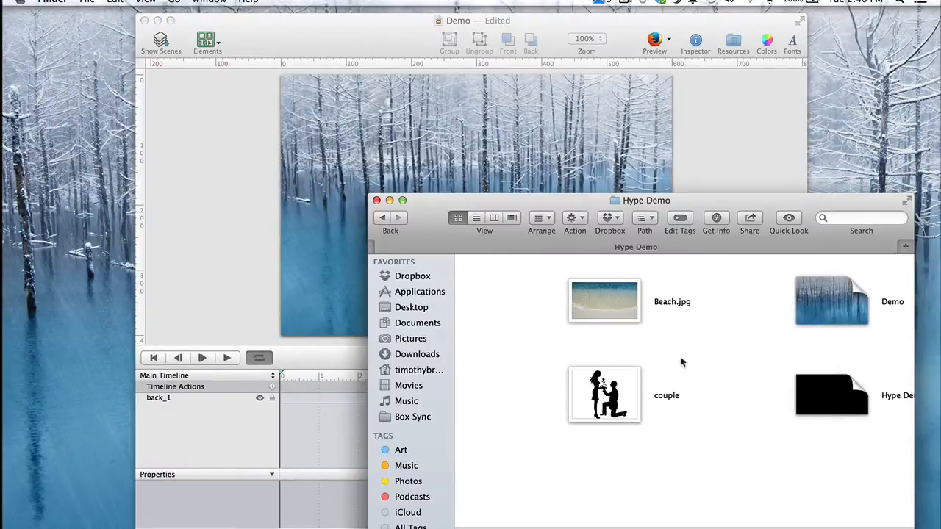
{"action": "scroll", "coordinate": [719, 348], "scroll_direction": "right", "scroll_amount": 6}
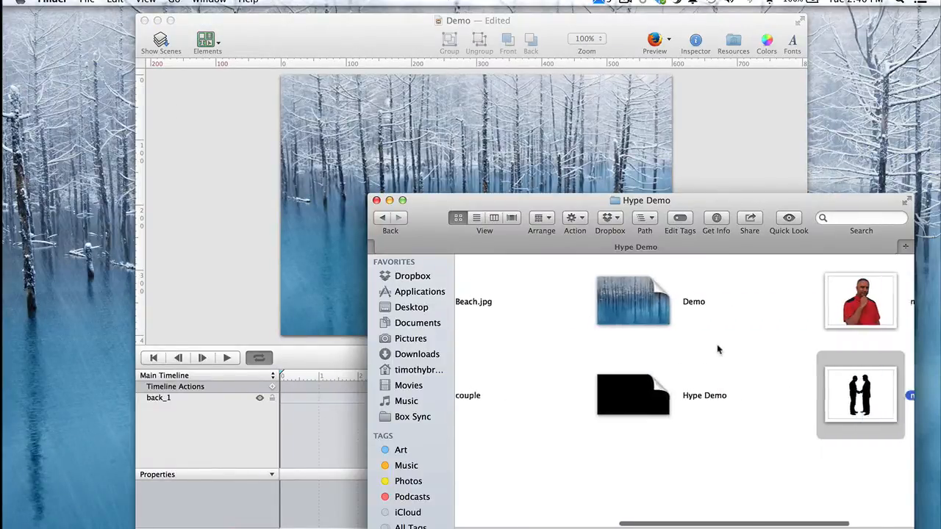
{"action": "left_click_drag", "start_coordinate": [705, 396], "coordinate": [403, 186]}
{"action": "left_click", "coordinate": [340, 206]}
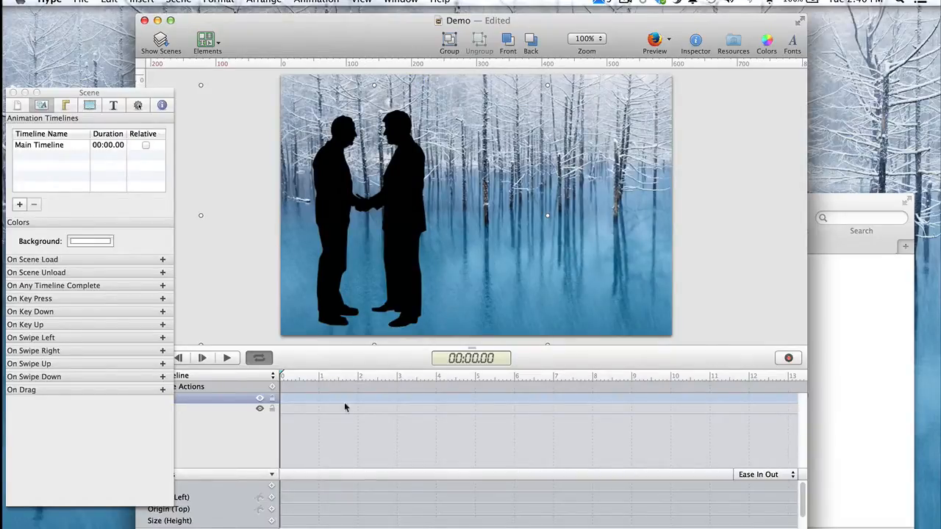
Step: Start recording an animation and, at 2 seconds, shrink the men image to under half size near the scene's center
{"action": "left_click", "coordinate": [788, 358]}
{"action": "left_click_drag", "start_coordinate": [288, 377], "coordinate": [360, 375]}
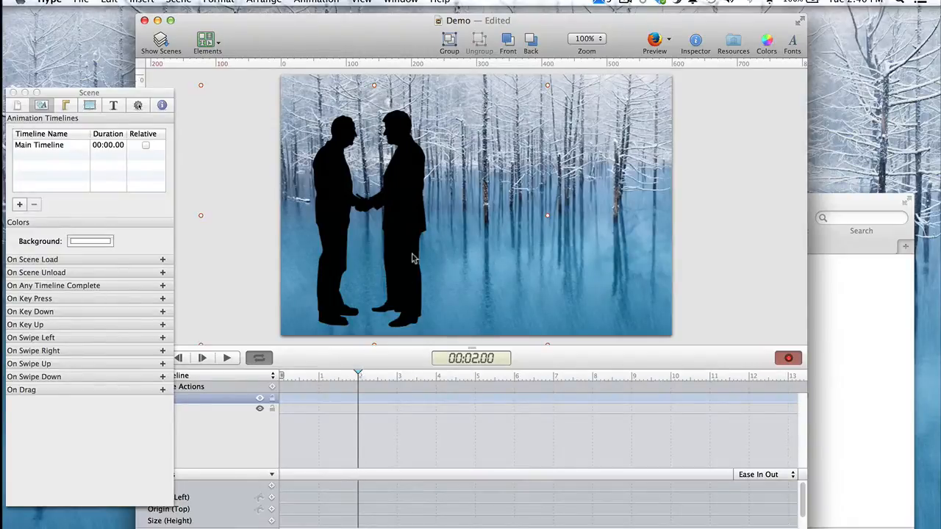
{"action": "left_click_drag", "start_coordinate": [408, 242], "coordinate": [566, 206]}
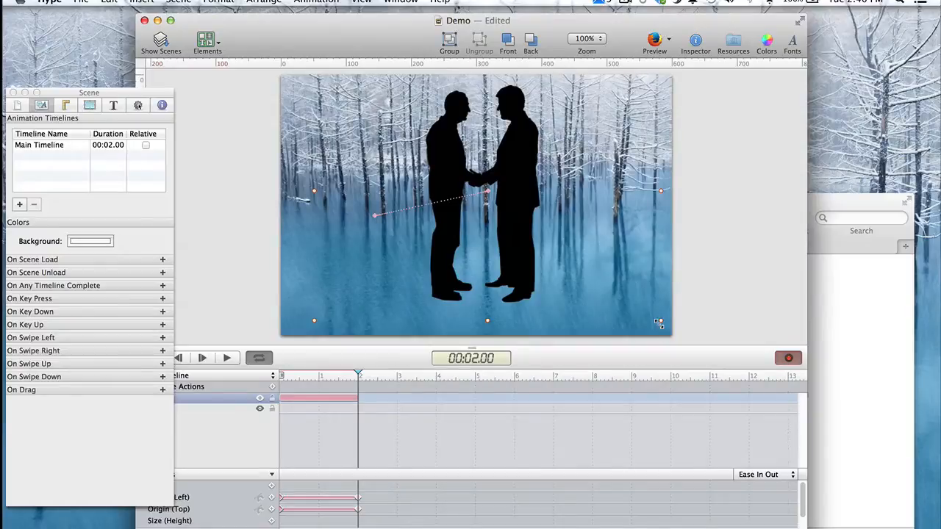
{"action": "left_click_drag", "start_coordinate": [658, 324], "coordinate": [467, 176]}
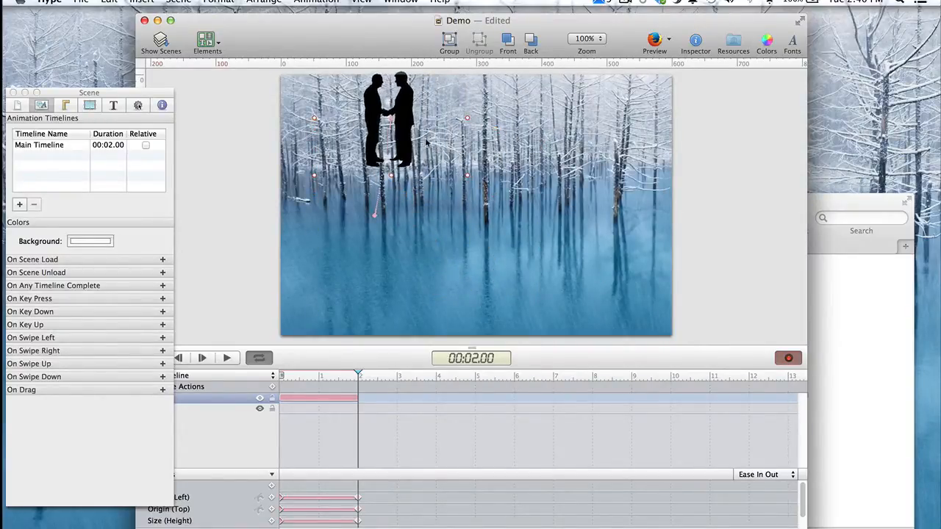
{"action": "left_click_drag", "start_coordinate": [404, 131], "coordinate": [470, 185]}
Step: At about 4 seconds, enlarge the men to nearly the scene's height on its right side, and play the animation from the start
{"action": "left_click", "coordinate": [438, 376]}
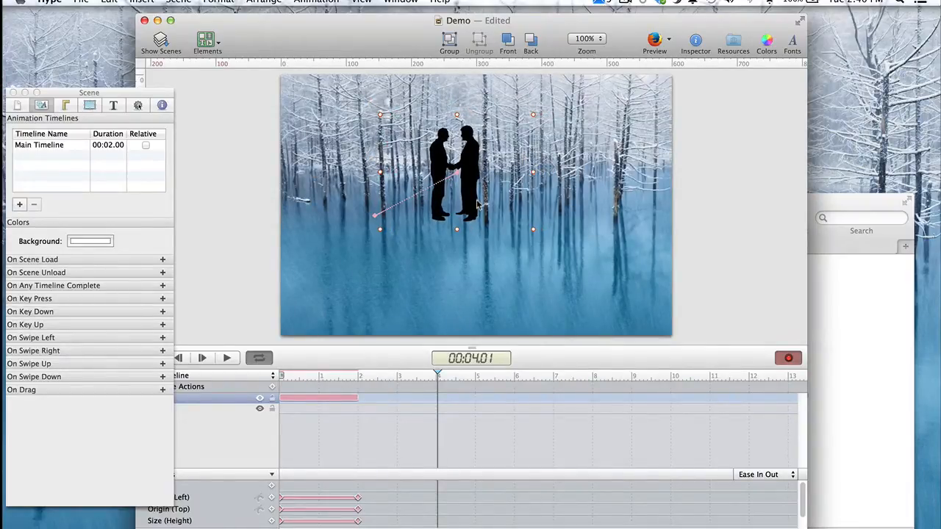
{"action": "left_click_drag", "start_coordinate": [476, 199], "coordinate": [609, 231]}
{"action": "left_click_drag", "start_coordinate": [689, 248], "coordinate": [734, 253]}
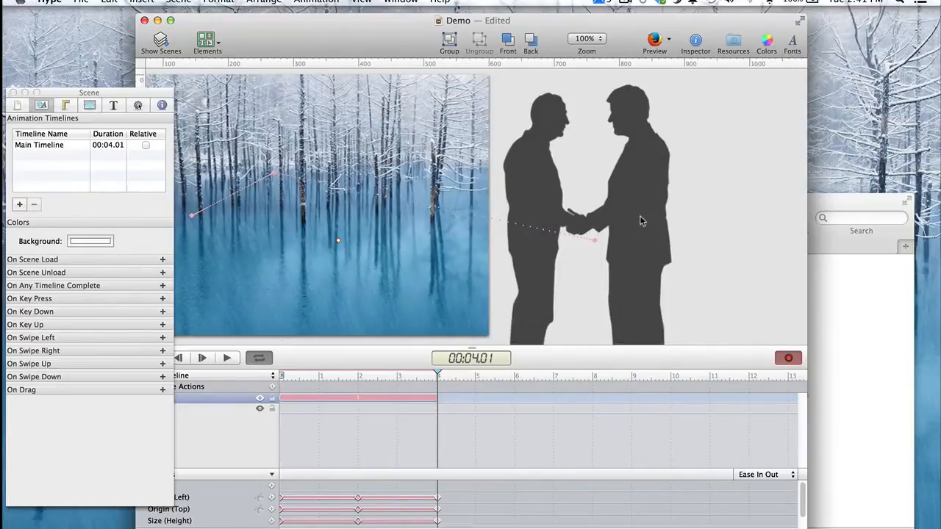
{"action": "left_click_drag", "start_coordinate": [639, 215], "coordinate": [457, 205]}
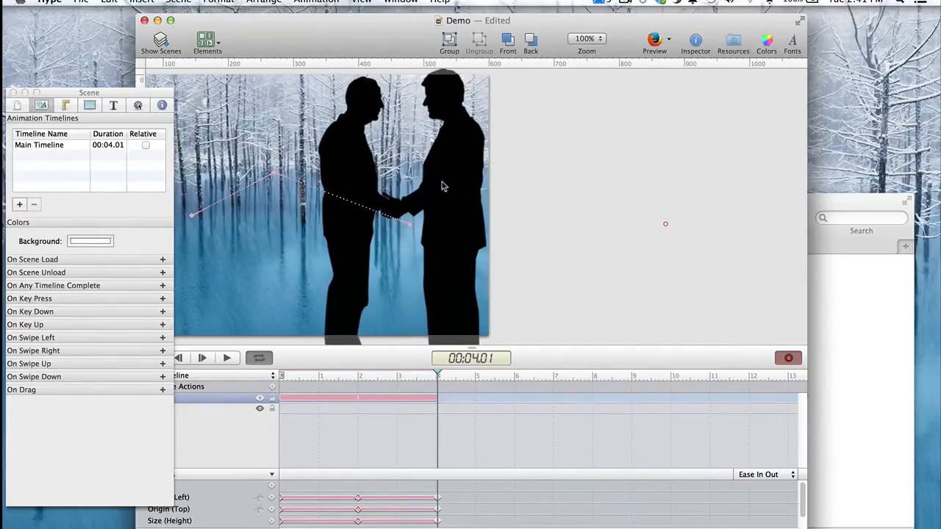
{"action": "left_click_drag", "start_coordinate": [607, 219], "coordinate": [522, 225]}
{"action": "left_click_drag", "start_coordinate": [396, 218], "coordinate": [455, 210]}
{"action": "left_click_drag", "start_coordinate": [601, 204], "coordinate": [569, 205]}
{"action": "left_click_drag", "start_coordinate": [425, 231], "coordinate": [433, 233]}
{"action": "scroll", "coordinate": [626, 297], "scroll_direction": "left", "scroll_amount": 5}
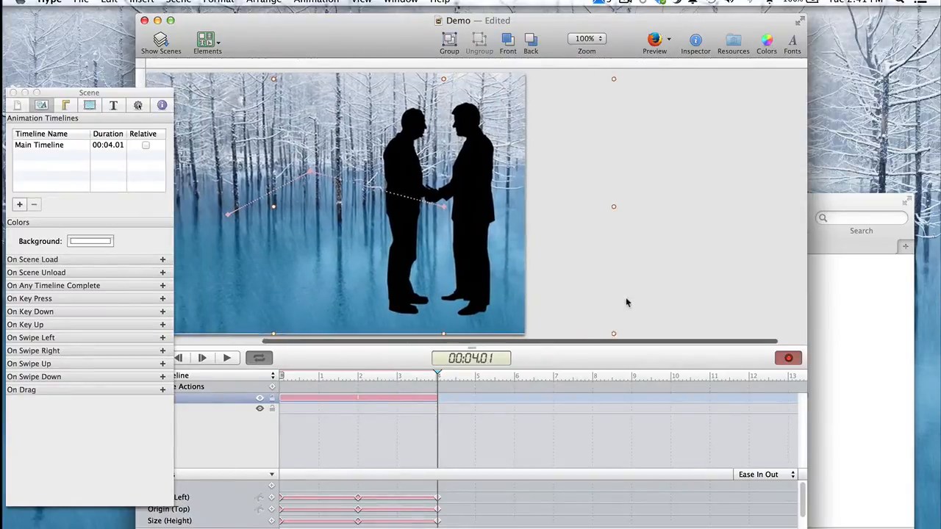
{"action": "left_click", "coordinate": [292, 376]}
{"action": "left_click", "coordinate": [229, 358]}
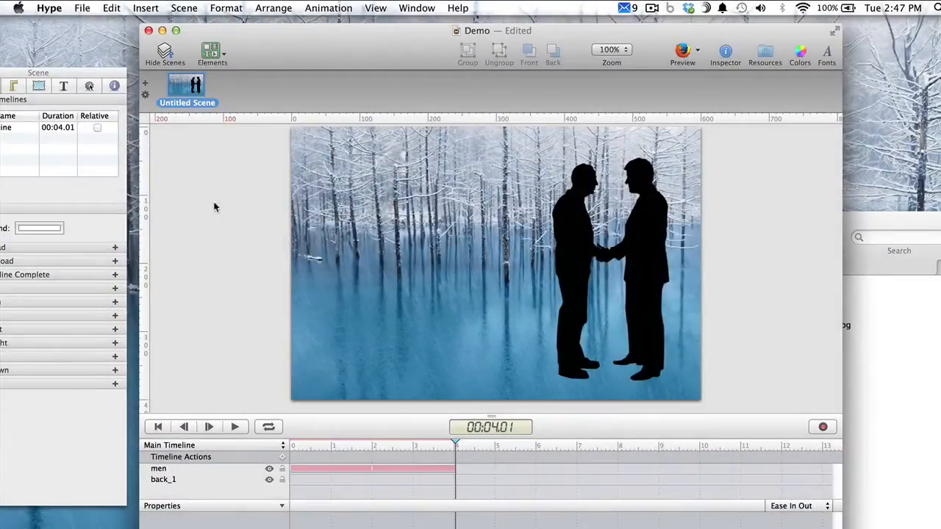
Step: Duplicate the scene without its animations
{"action": "left_click", "coordinate": [184, 8]}
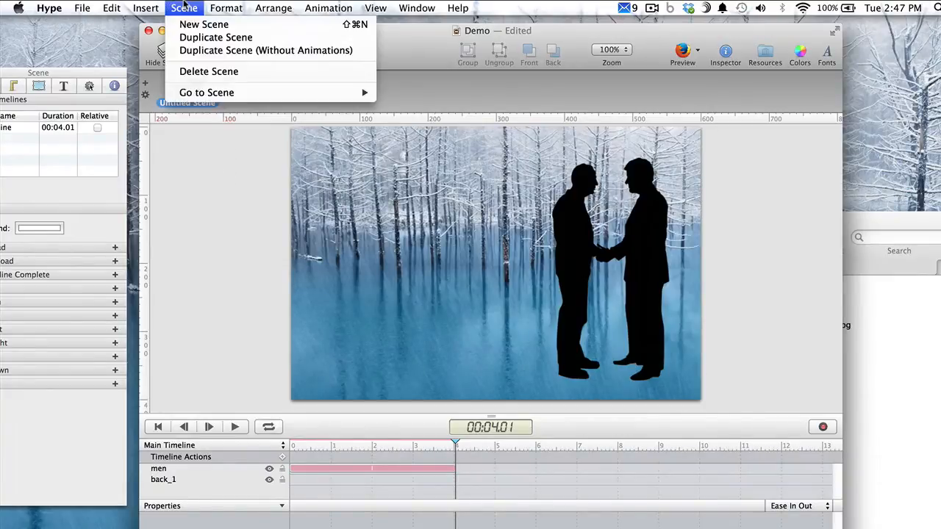
{"action": "left_click", "coordinate": [210, 50]}
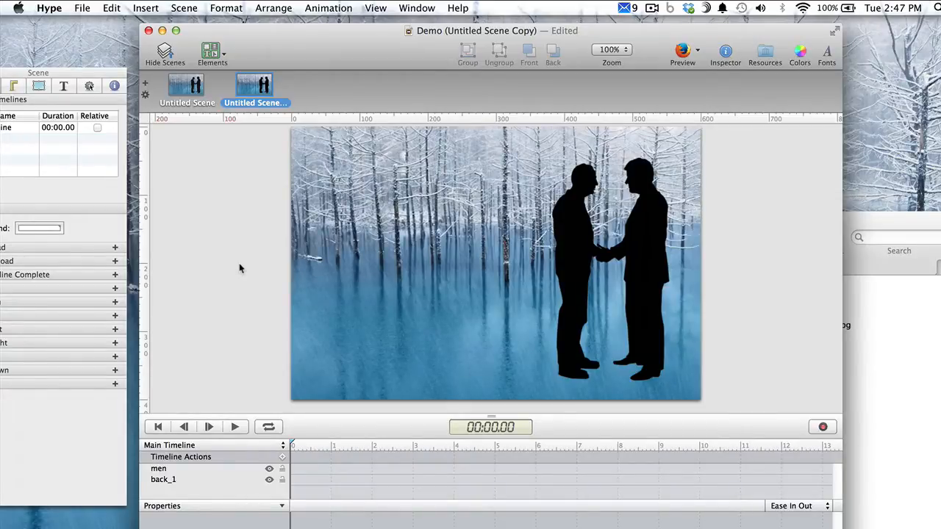
Step: Add the back_2 beach image from the Hype Demo folder so it fills the copied scene, and move the men layer above it
{"action": "left_click", "coordinate": [882, 427]}
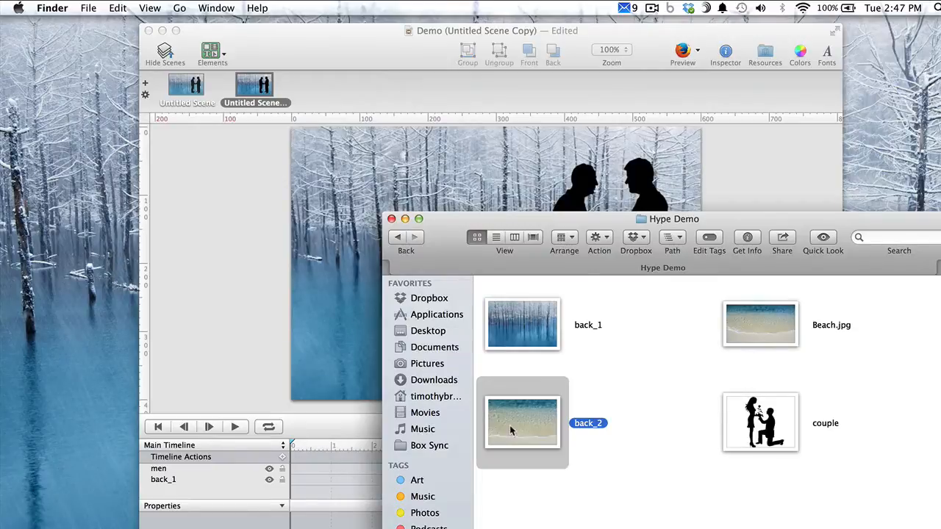
{"action": "left_click_drag", "start_coordinate": [509, 425], "coordinate": [254, 309]}
{"action": "left_click", "coordinate": [245, 286]}
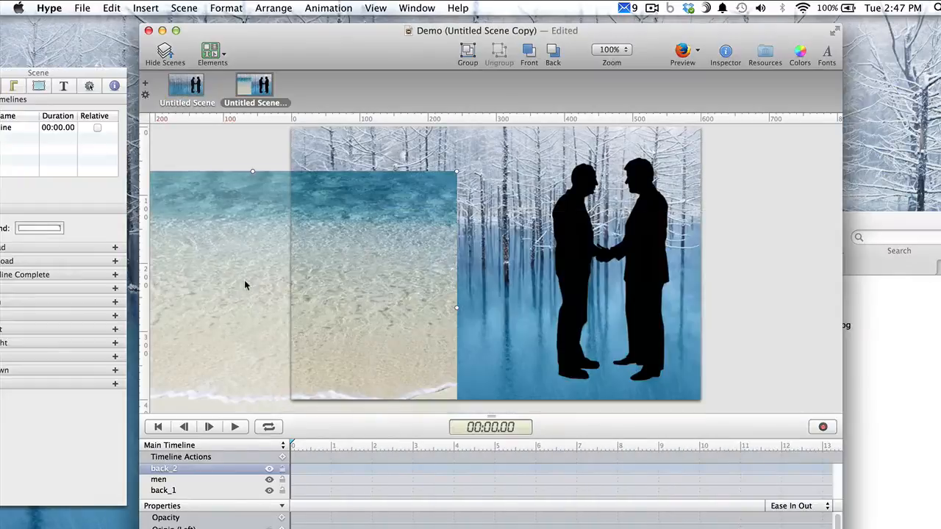
{"action": "left_click_drag", "start_coordinate": [223, 280], "coordinate": [465, 235]}
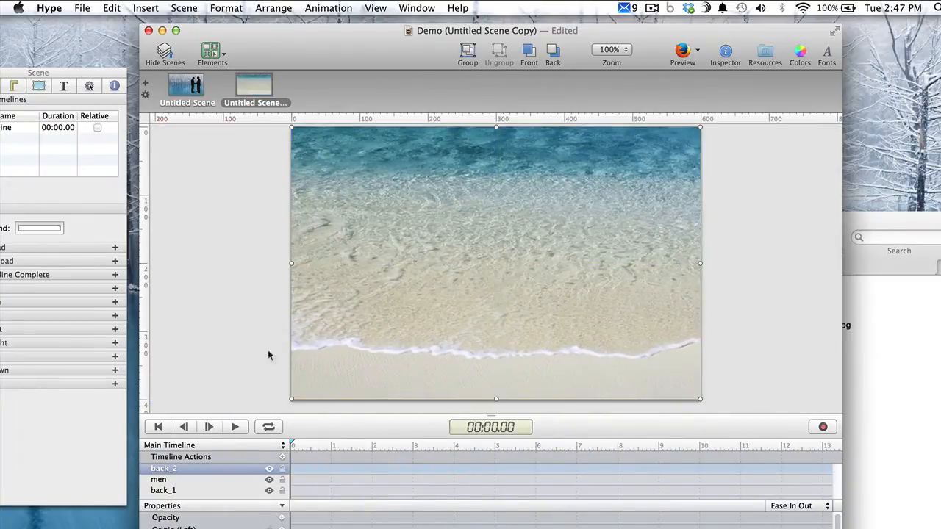
{"action": "left_click", "coordinate": [202, 480]}
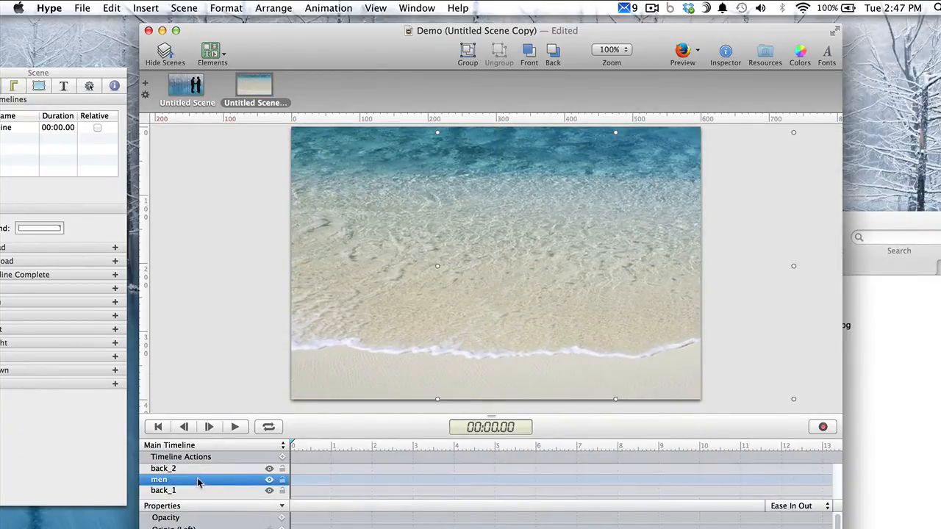
{"action": "left_click_drag", "start_coordinate": [198, 481], "coordinate": [200, 468]}
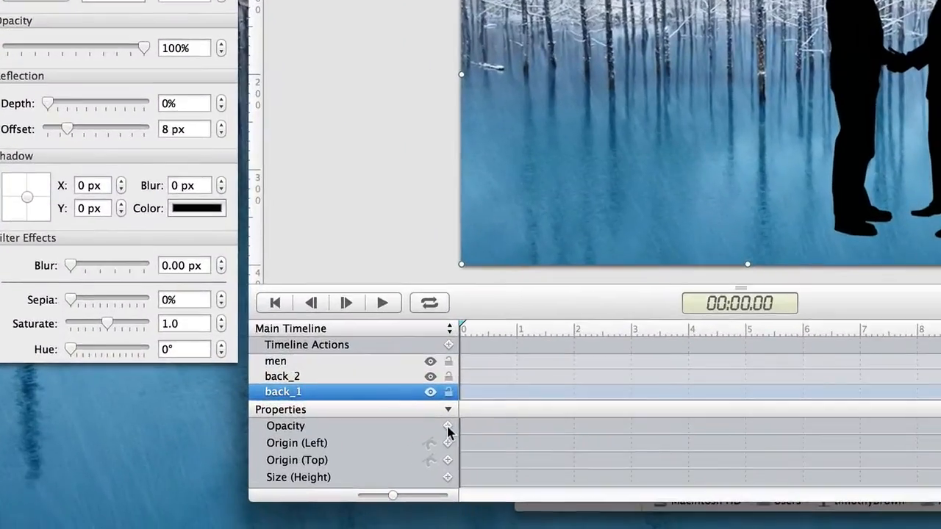
Step: Add opacity keyframes to back_1 at 0, about 2 and 4 seconds, with 0% opacity at 4 seconds
{"action": "left_click", "coordinate": [448, 426]}
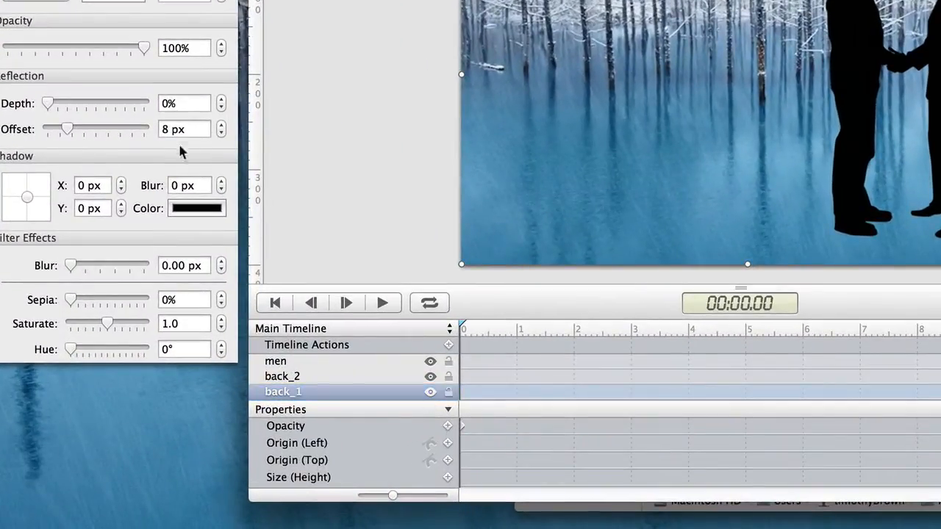
{"action": "left_click", "coordinate": [575, 330]}
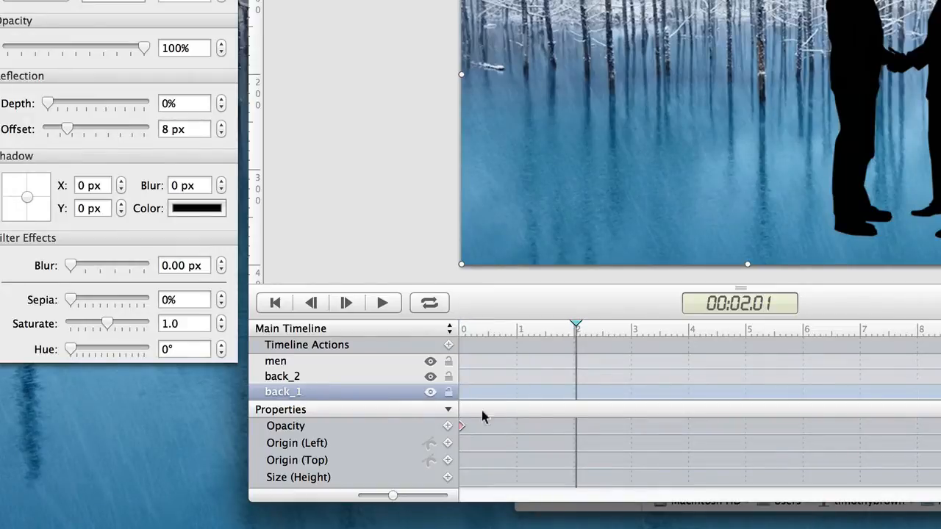
{"action": "left_click", "coordinate": [448, 427]}
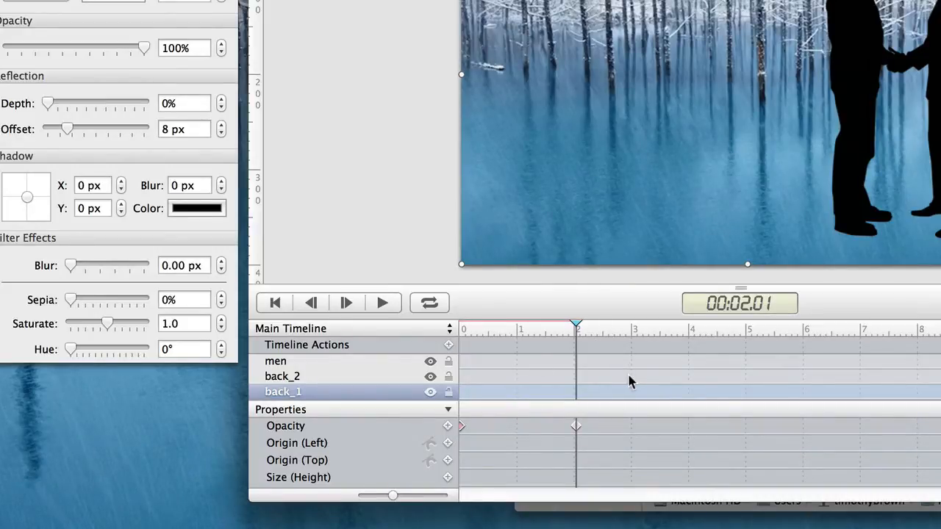
{"action": "left_click", "coordinate": [690, 329]}
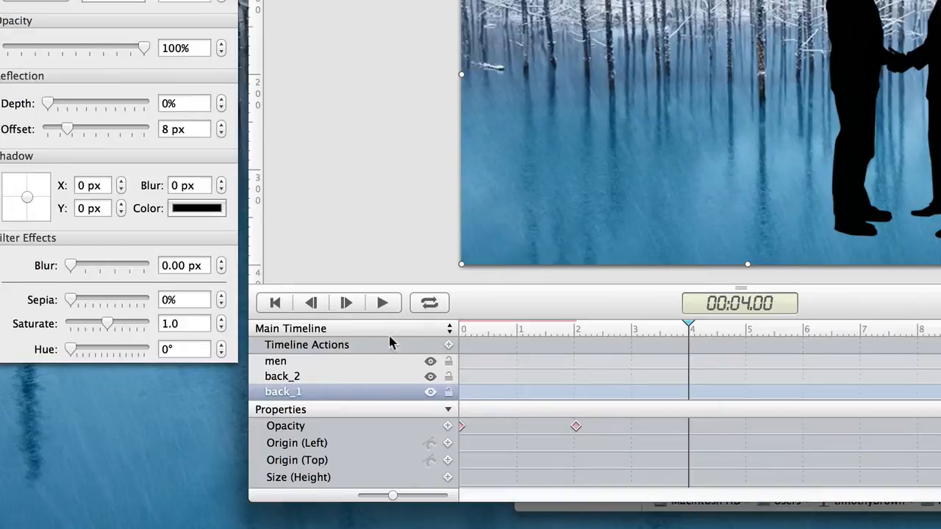
{"action": "left_click", "coordinate": [447, 427]}
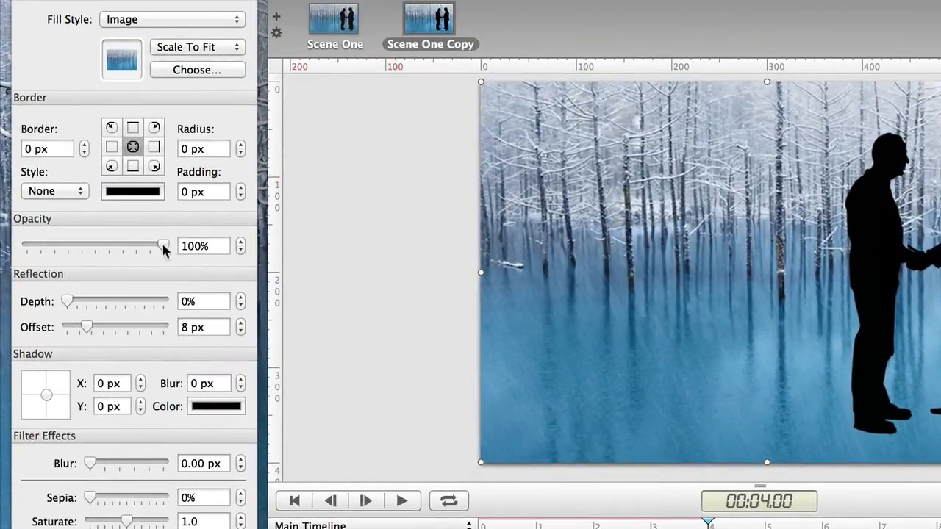
{"action": "left_click_drag", "start_coordinate": [162, 246], "coordinate": [2, 251]}
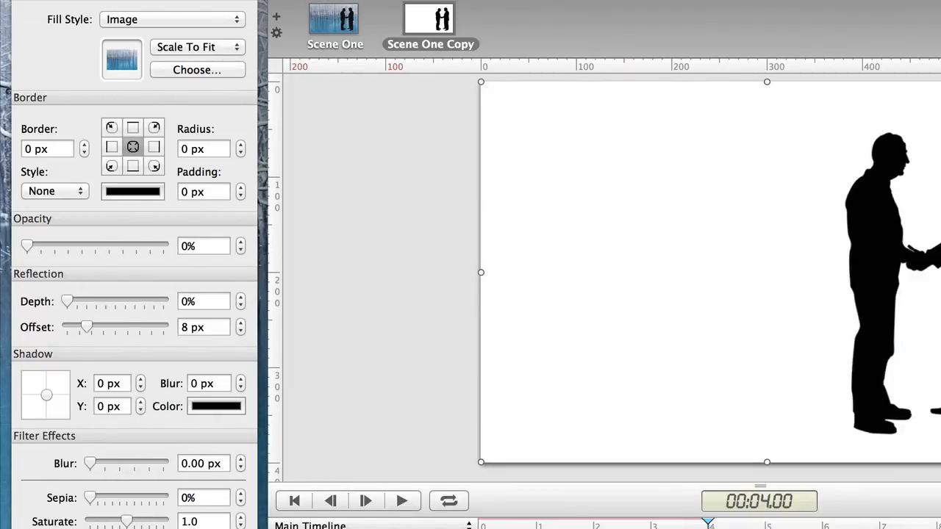
{"action": "left_click_drag", "start_coordinate": [498, 525], "coordinate": [475, 524]}
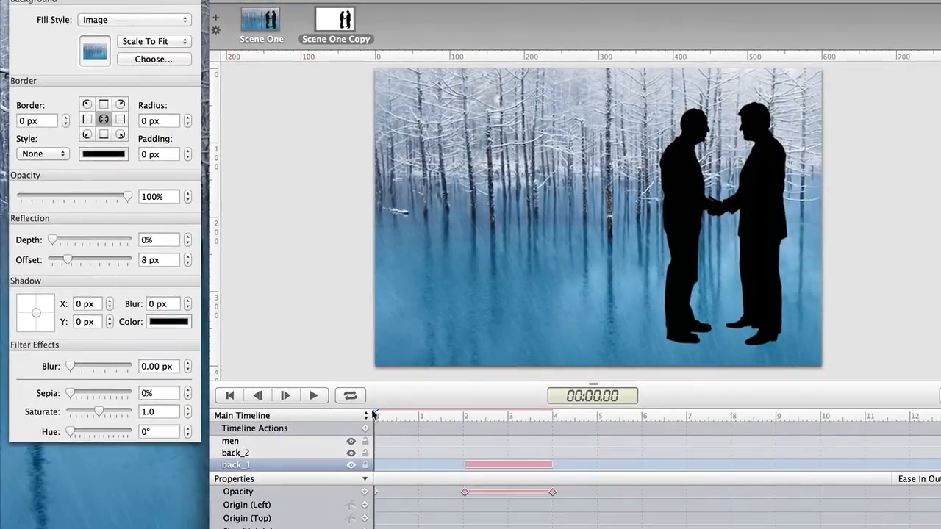
{"action": "left_click_drag", "start_coordinate": [373, 416], "coordinate": [356, 429]}
Step: Add opacity keyframes to back_2 at 2 and 4 seconds, with 100% opacity at 4 seconds
{"action": "left_click", "coordinate": [465, 417]}
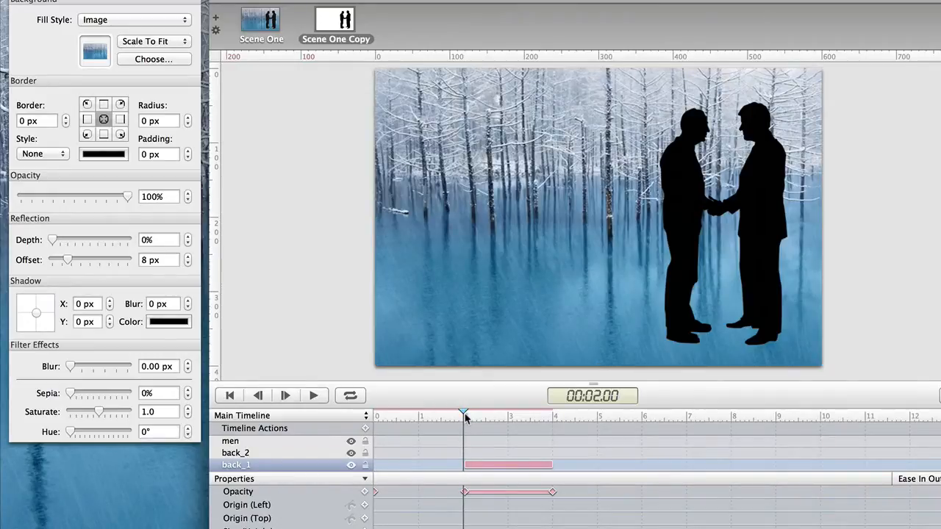
{"action": "left_click", "coordinate": [240, 455]}
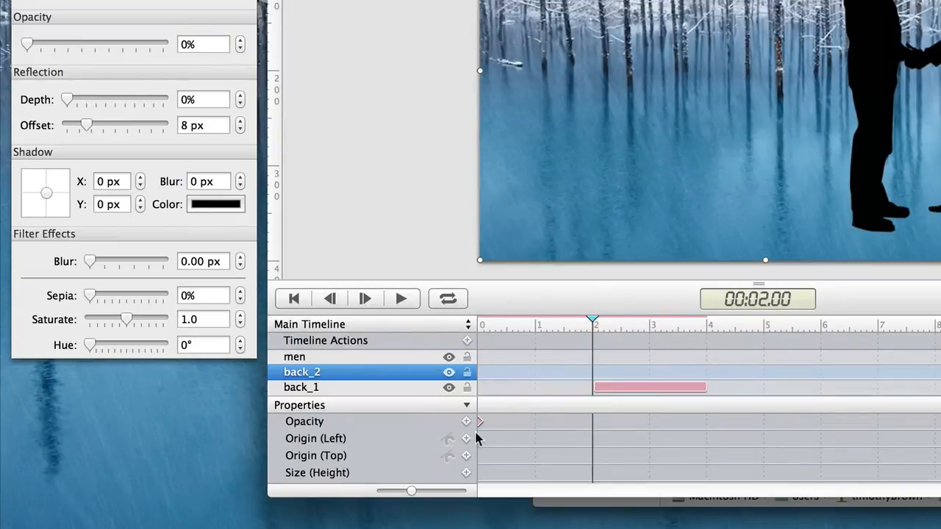
{"action": "left_click", "coordinate": [466, 422]}
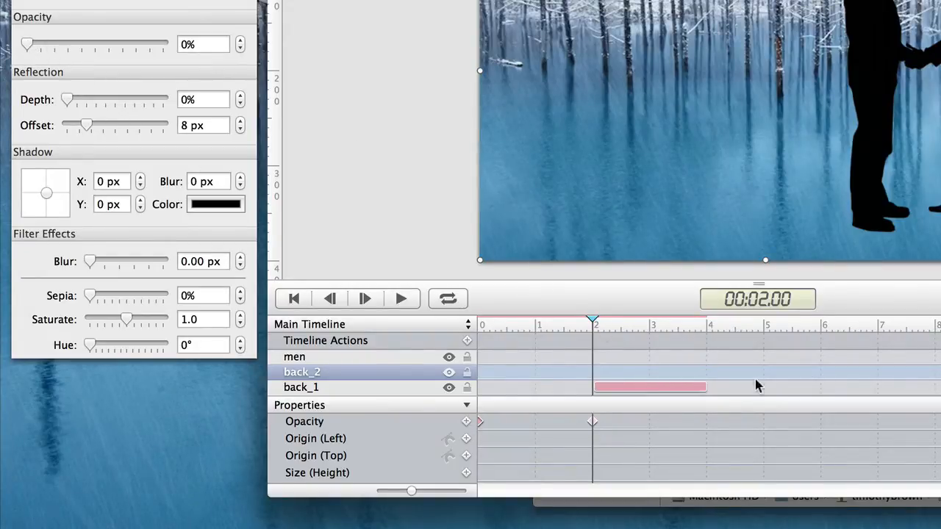
{"action": "left_click", "coordinate": [709, 325]}
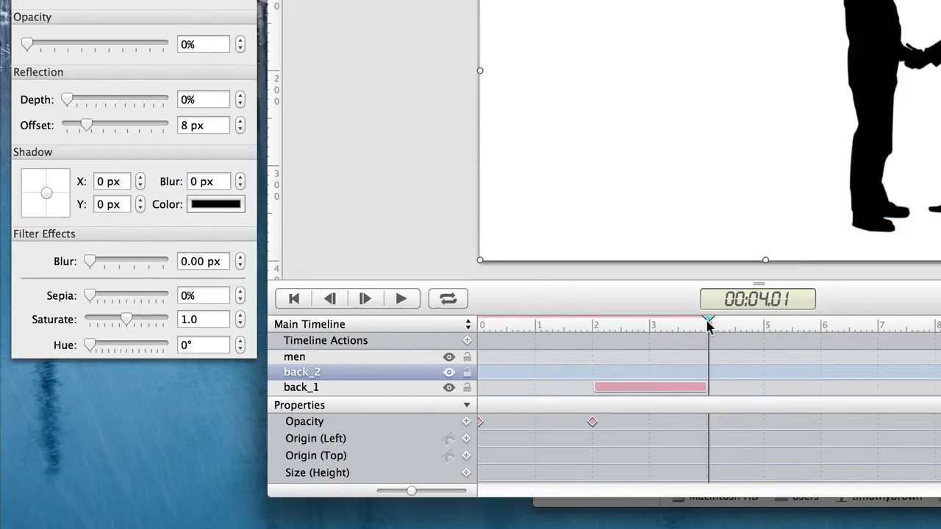
{"action": "left_click_drag", "start_coordinate": [708, 325], "coordinate": [706, 325]}
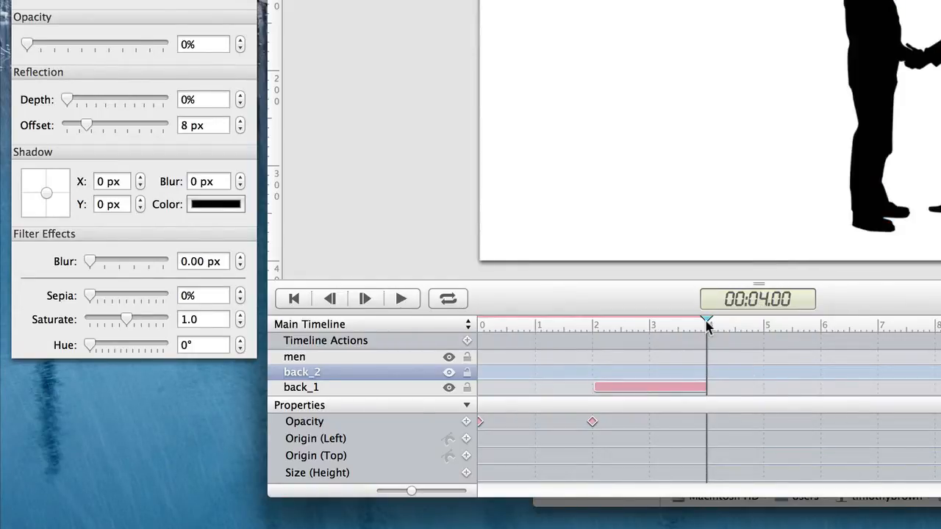
{"action": "left_click", "coordinate": [466, 423]}
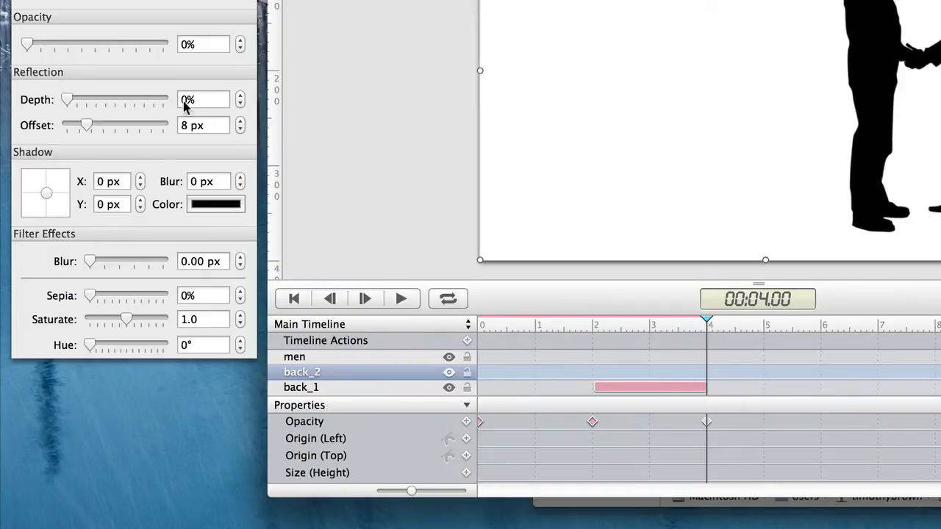
{"action": "left_click_drag", "start_coordinate": [26, 44], "coordinate": [189, 42]}
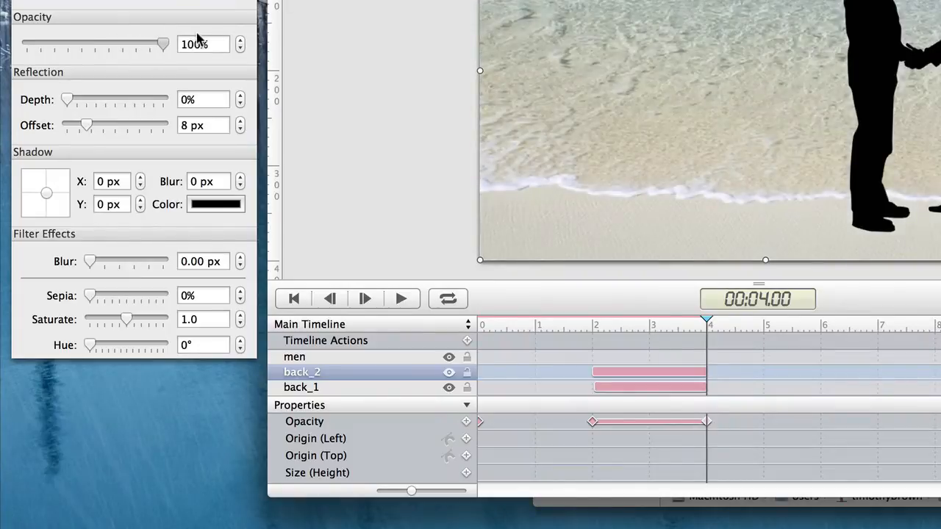
Step: Scrub the timeline from 0 to 4 seconds to review the crossfade between the two backgrounds
{"action": "left_click_drag", "start_coordinate": [505, 317], "coordinate": [479, 322]}
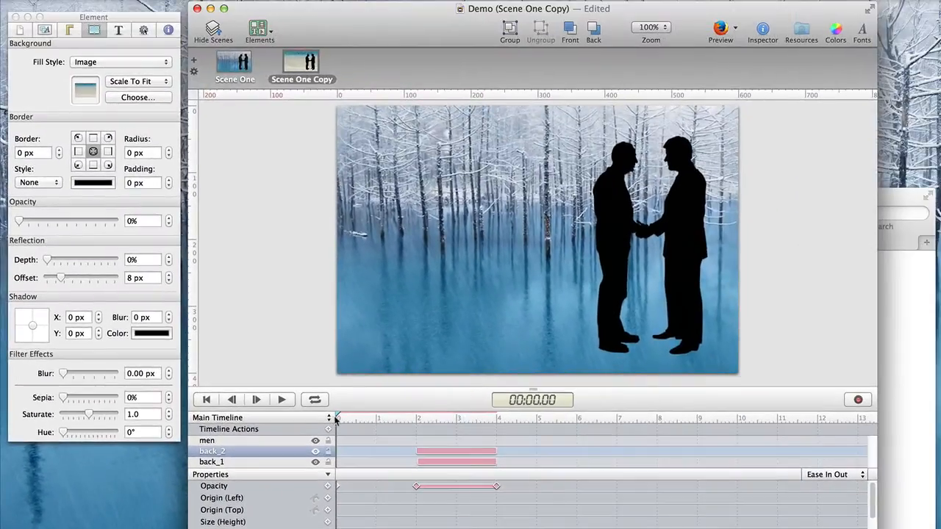
{"action": "left_click_drag", "start_coordinate": [336, 419], "coordinate": [497, 415]}
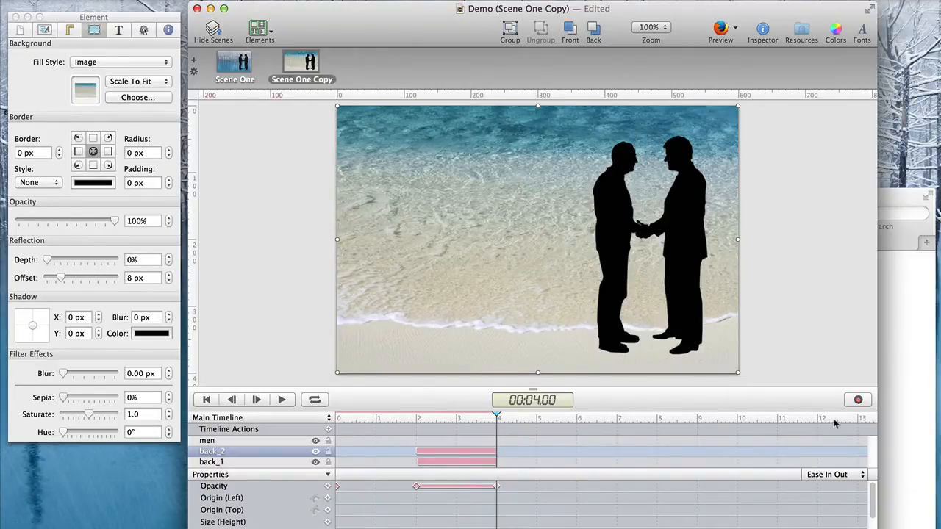
Step: Add the couple image from the Hype Demo folder, scale it down, and place it on the beach facing the men
{"action": "left_click", "coordinate": [896, 407]}
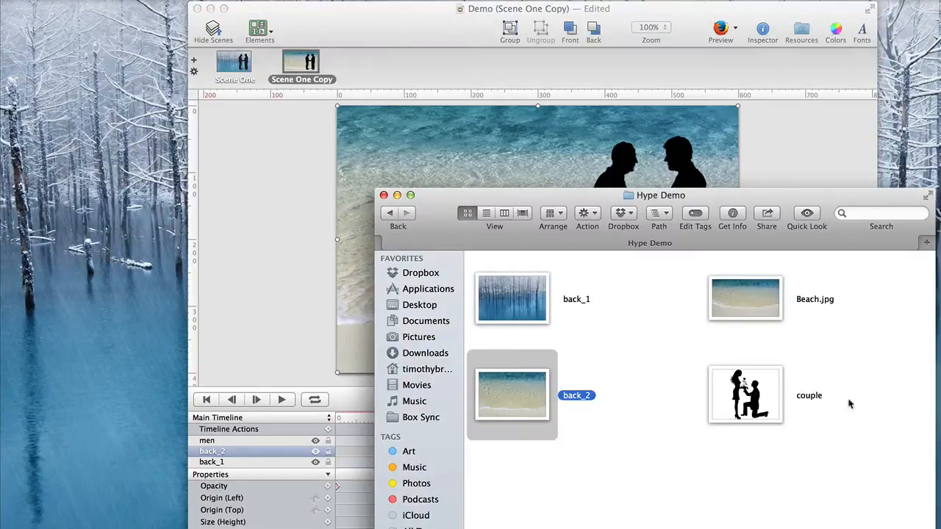
{"action": "left_click_drag", "start_coordinate": [745, 395], "coordinate": [377, 259]}
{"action": "left_click", "coordinate": [267, 248]}
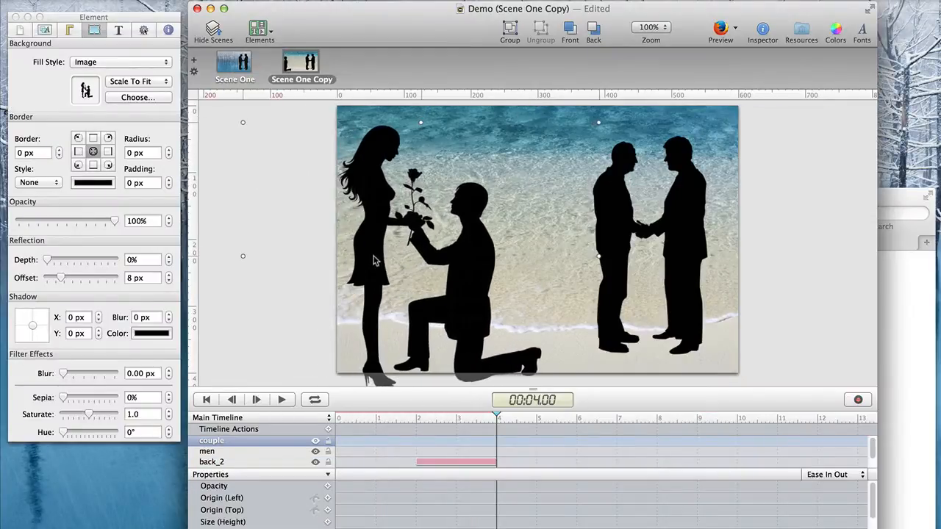
{"action": "left_click_drag", "start_coordinate": [242, 257], "coordinate": [312, 256]}
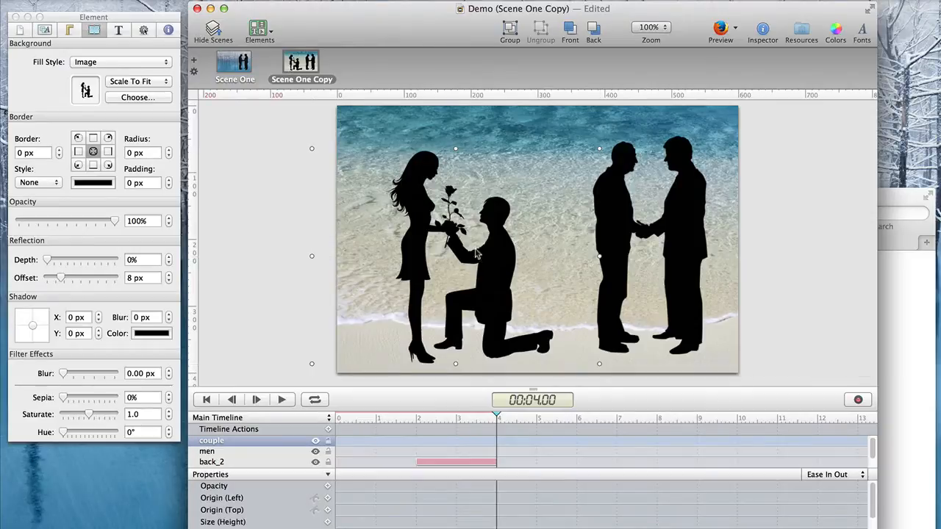
{"action": "left_click_drag", "start_coordinate": [498, 260], "coordinate": [474, 250]}
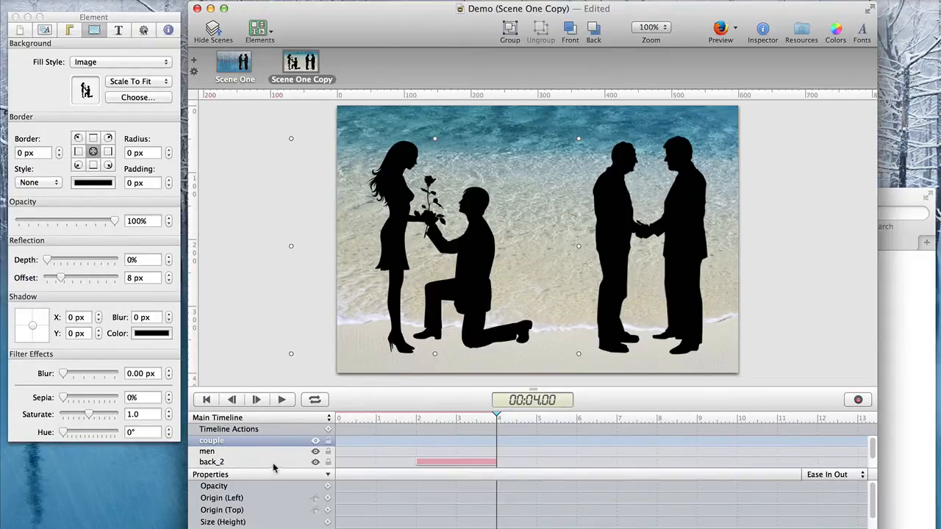
Step: Add an opacity keyframe to the couple at about 2 seconds with 0% opacity
{"action": "left_click", "coordinate": [418, 418]}
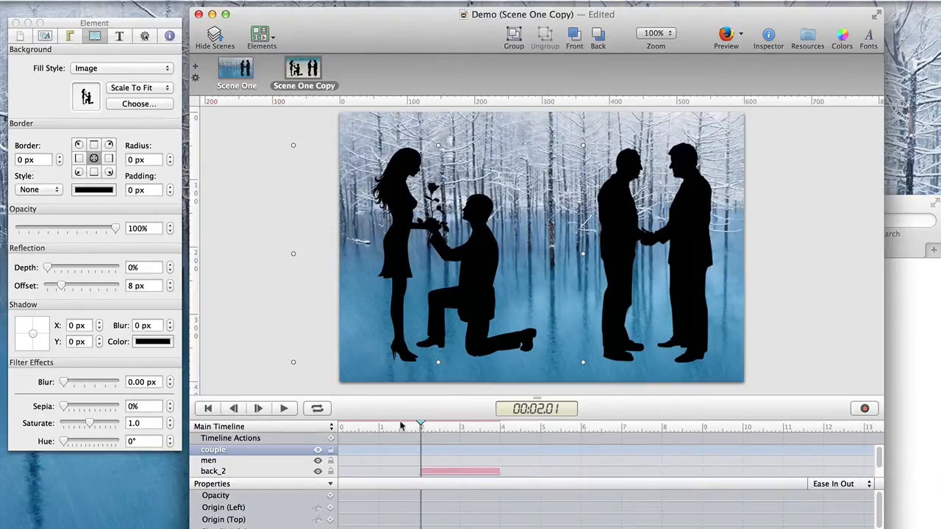
{"action": "left_click", "coordinate": [330, 495]}
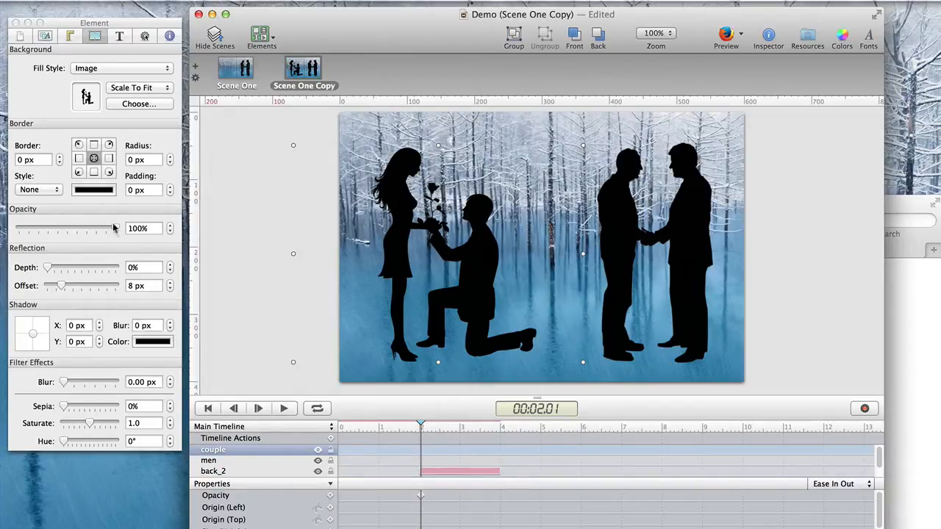
{"action": "left_click_drag", "start_coordinate": [116, 230], "coordinate": [2, 230]}
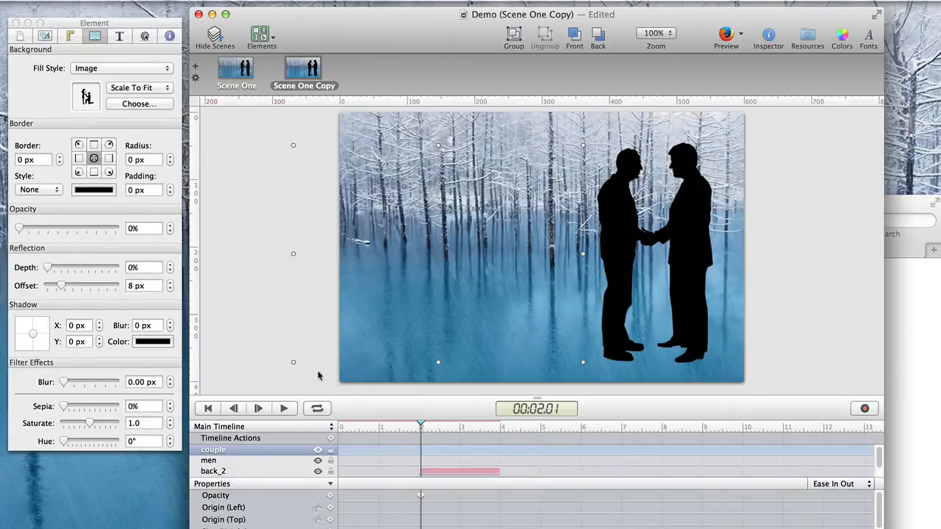
Step: Add opacity keyframes to the men at about 2 and 4 seconds, with 0% opacity at 4 seconds
{"action": "left_click", "coordinate": [270, 462]}
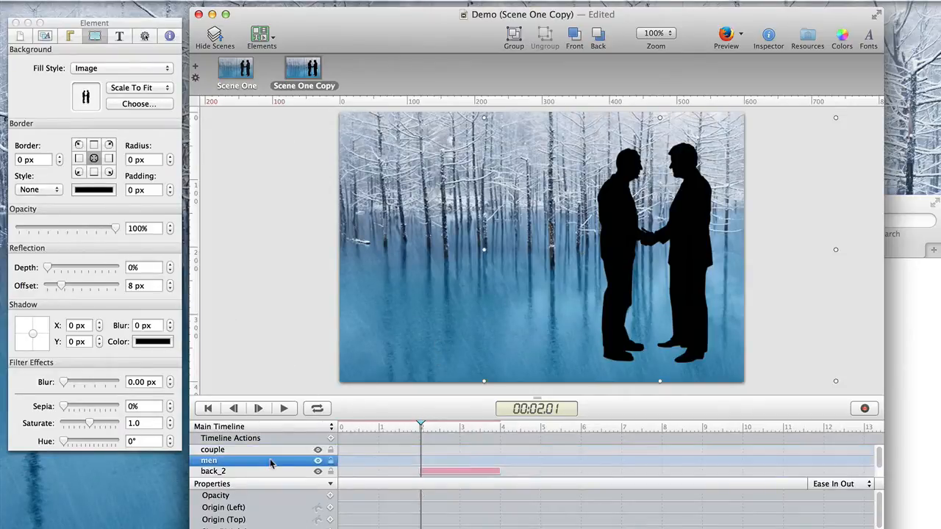
{"action": "left_click", "coordinate": [330, 496]}
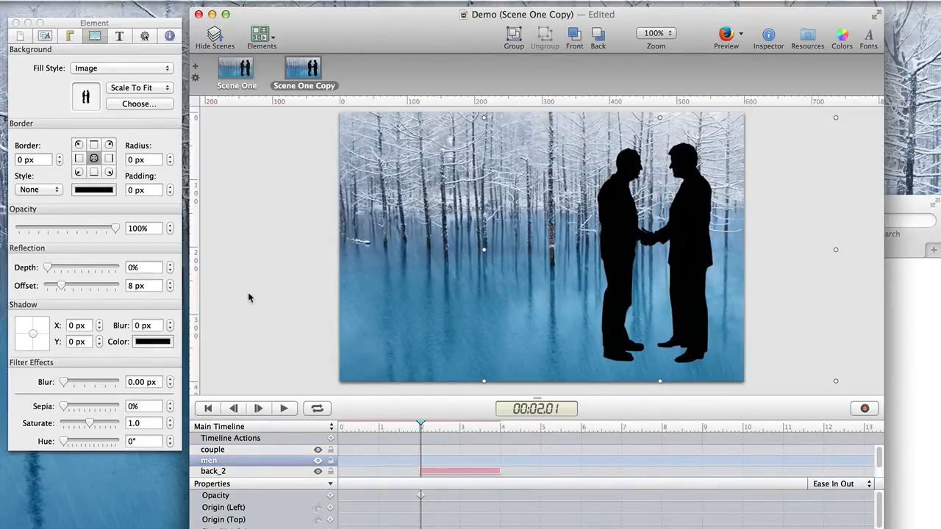
{"action": "left_click", "coordinate": [500, 426]}
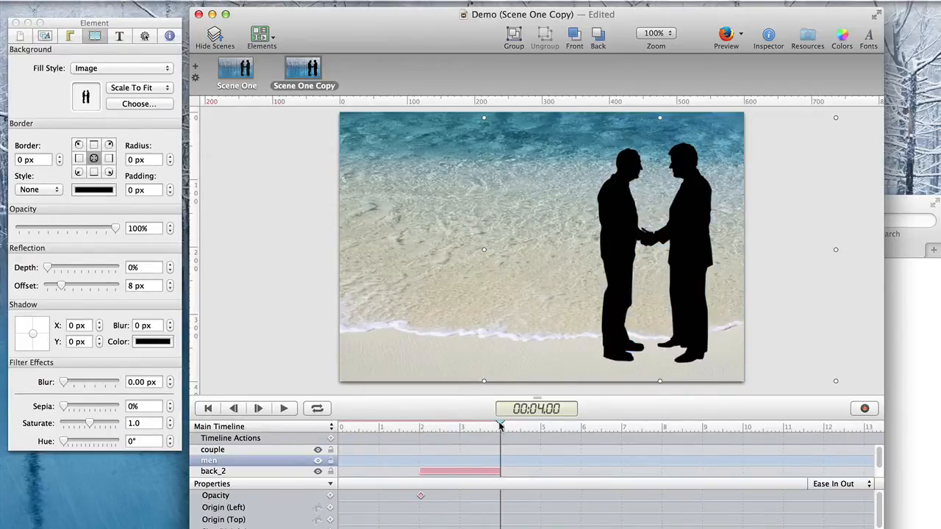
{"action": "left_click", "coordinate": [330, 495]}
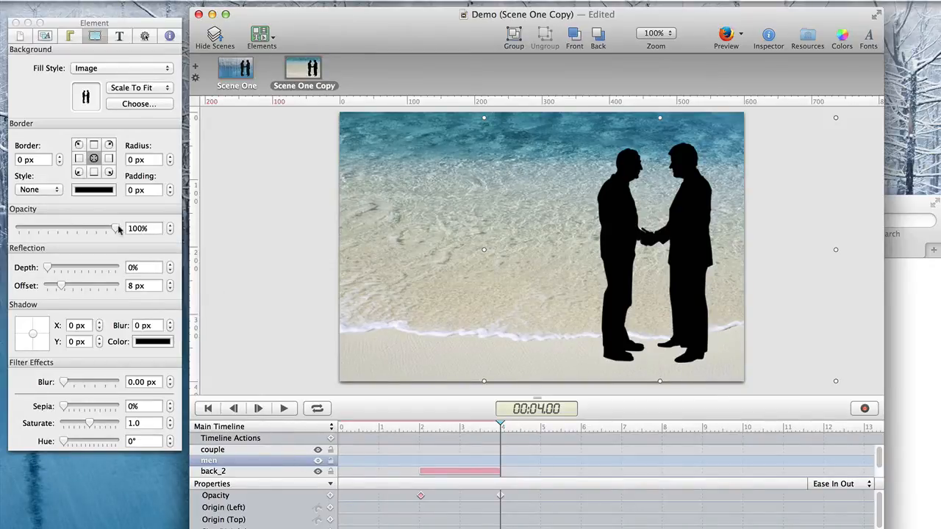
{"action": "left_click_drag", "start_coordinate": [116, 229], "coordinate": [4, 225]}
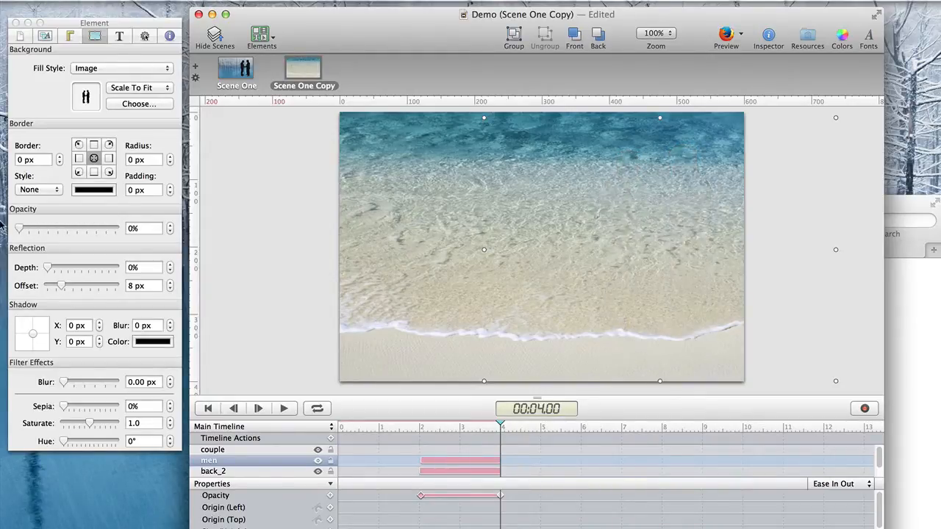
Step: Add a 100% opacity keyframe to the couple at 4 seconds and scrub the timeline to review the crossfade
{"action": "left_click", "coordinate": [270, 450]}
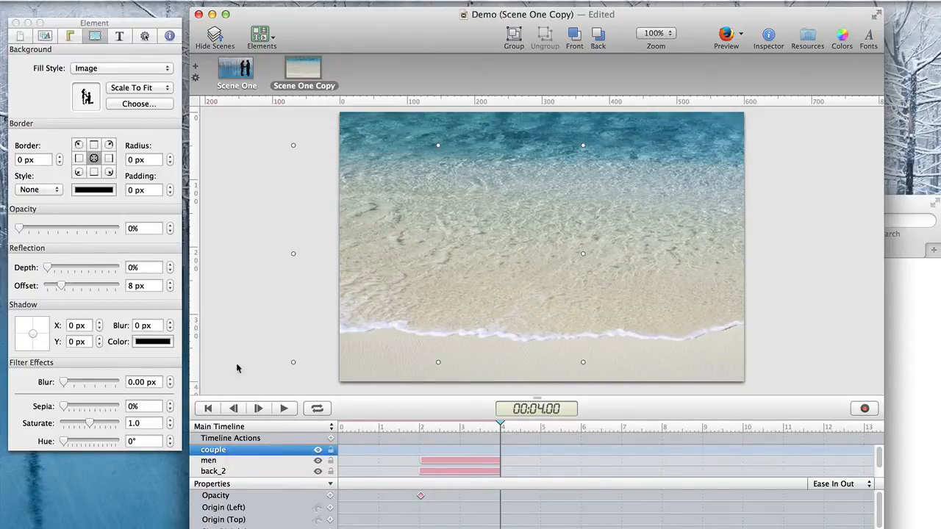
{"action": "left_click", "coordinate": [330, 496]}
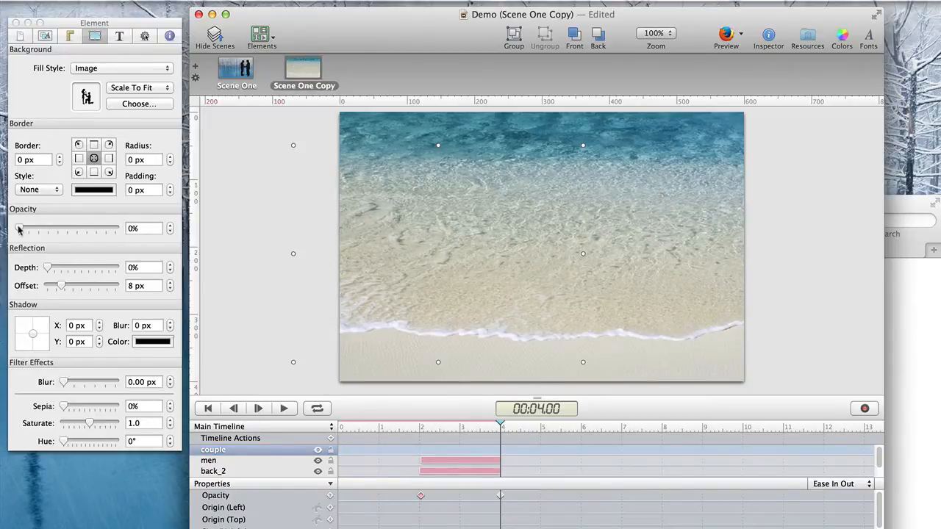
{"action": "left_click_drag", "start_coordinate": [24, 229], "coordinate": [125, 228]}
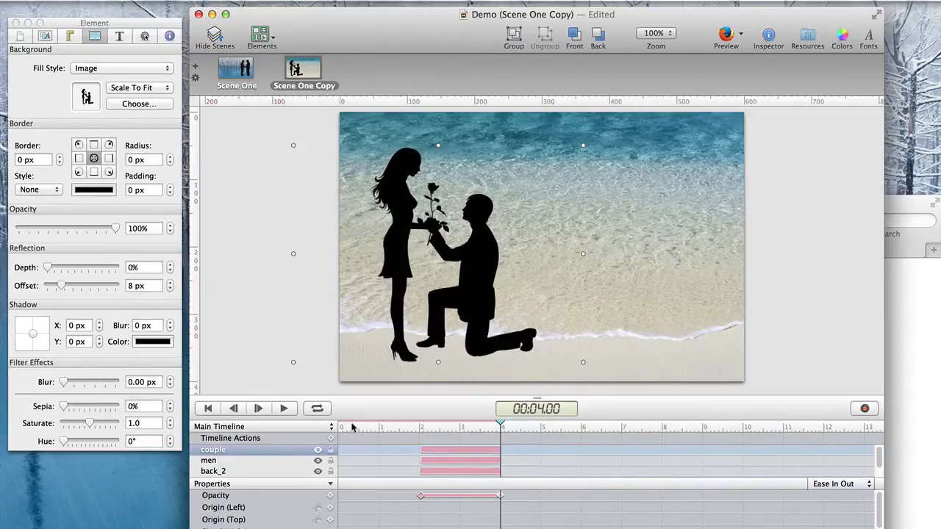
{"action": "mouse_move", "coordinate": [352, 428]}
{"action": "left_mouse_down"}
{"action": "mouse_move", "coordinate": [339, 427]}
{"action": "mouse_move", "coordinate": [501, 429]}
{"action": "left_mouse_up"}
{"action": "left_click", "coordinate": [251, 339]}
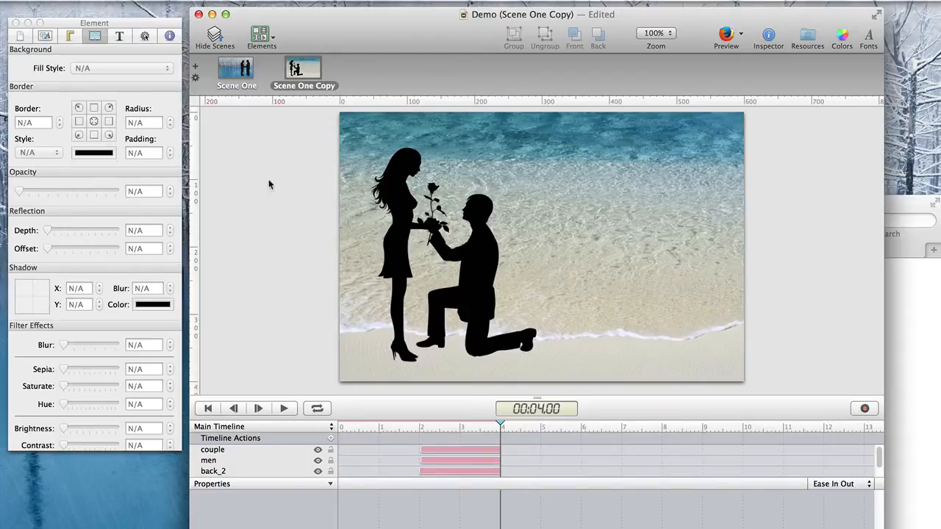
Step: Rename the copied scene as Scene Two
{"action": "double_click", "coordinate": [301, 86]}
{"action": "type", "text": "Scene Two"}
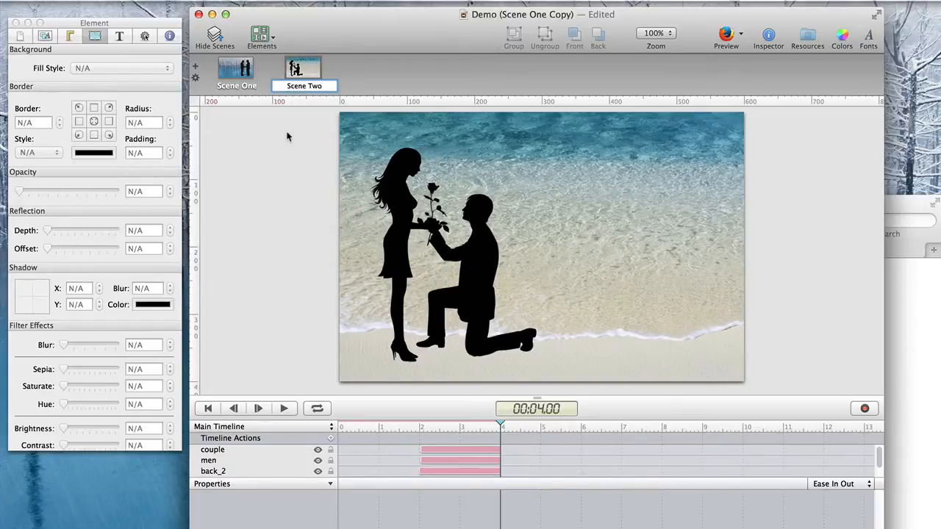
{"action": "key", "text": "Return"}
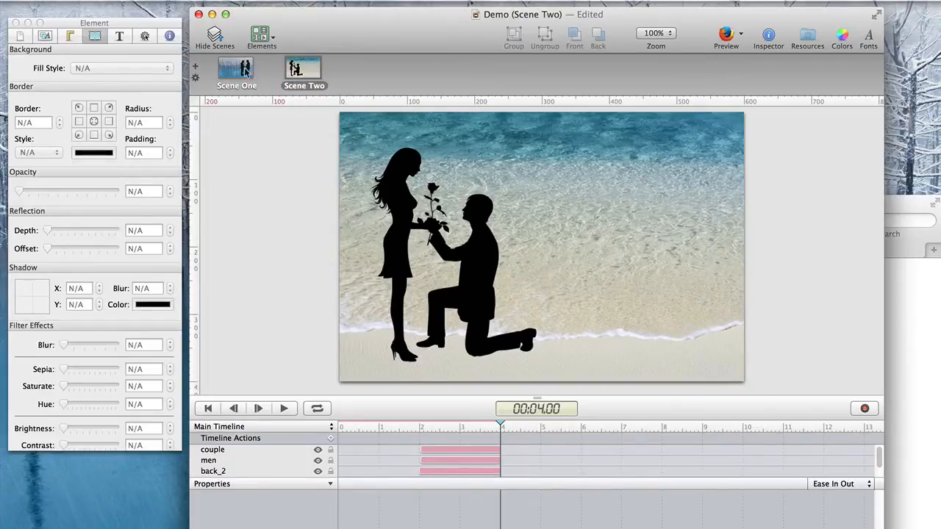
Step: Examine the On Any Timeline Complete action settings of Scene One
{"action": "left_click", "coordinate": [242, 72]}
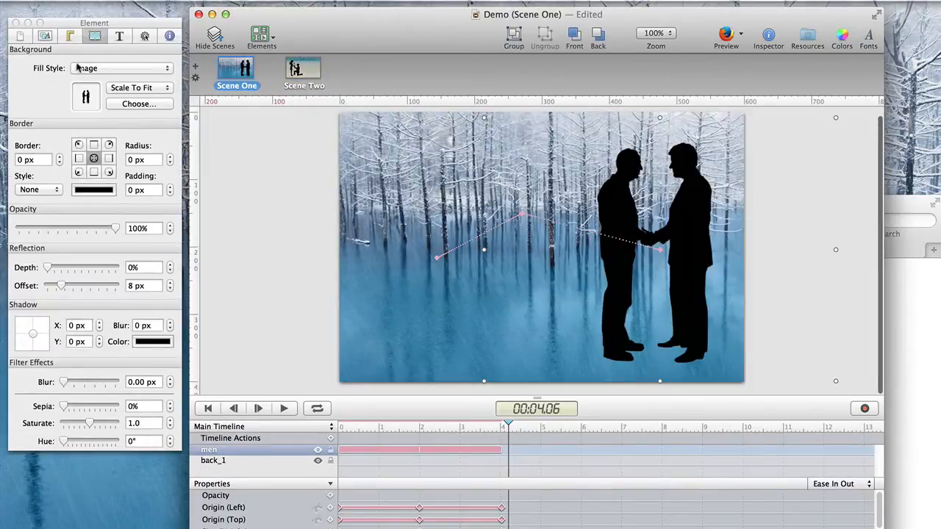
{"action": "left_click", "coordinate": [46, 37]}
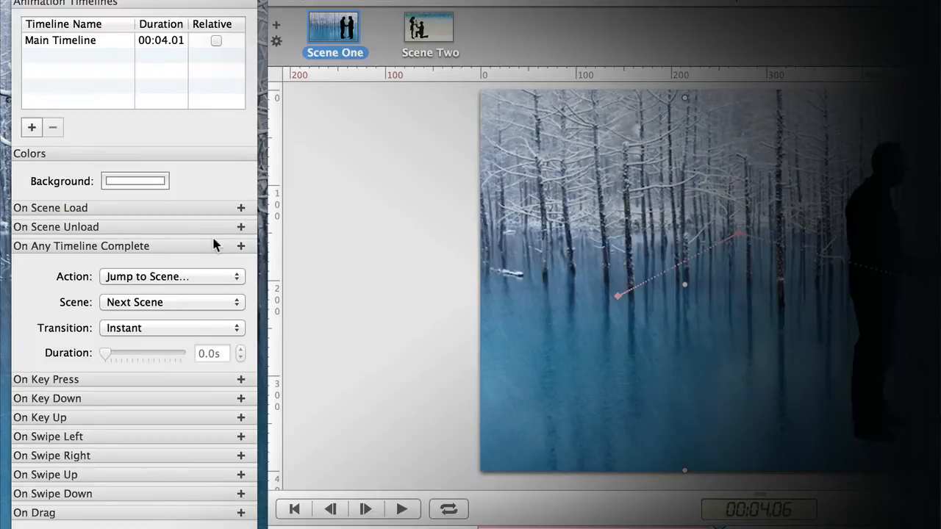
{"action": "left_click", "coordinate": [237, 278]}
{"action": "left_click", "coordinate": [237, 278]}
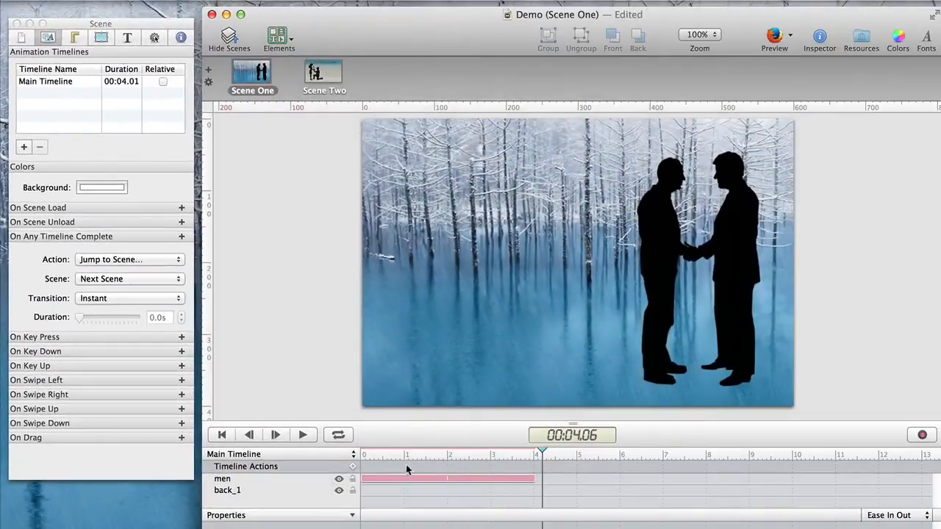
Step: Compare the end of Scene One at 4 seconds with the start of Scene Two, and preview the animation from Scene One
{"action": "left_click", "coordinate": [378, 456]}
{"action": "left_click_drag", "start_coordinate": [379, 456], "coordinate": [533, 454]}
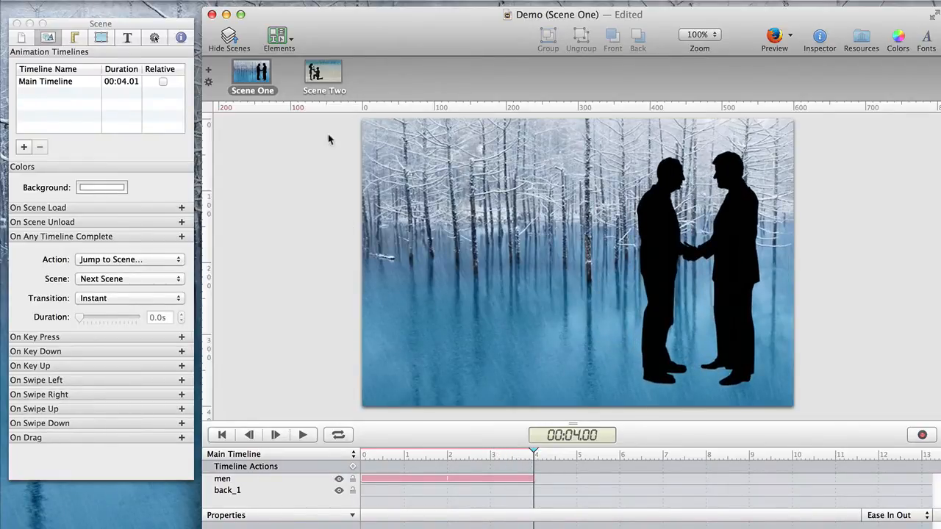
{"action": "left_click", "coordinate": [329, 89]}
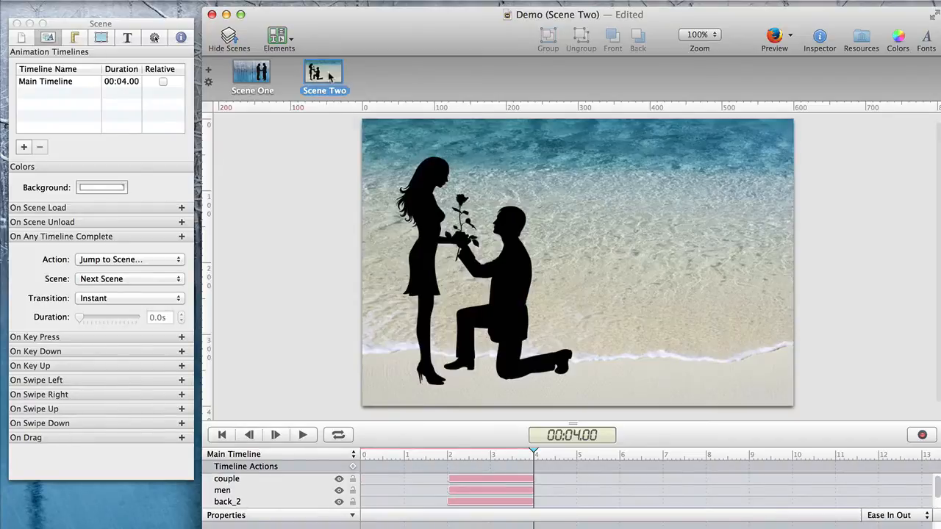
{"action": "left_click", "coordinate": [361, 454]}
{"action": "left_click_drag", "start_coordinate": [361, 454], "coordinate": [363, 477]}
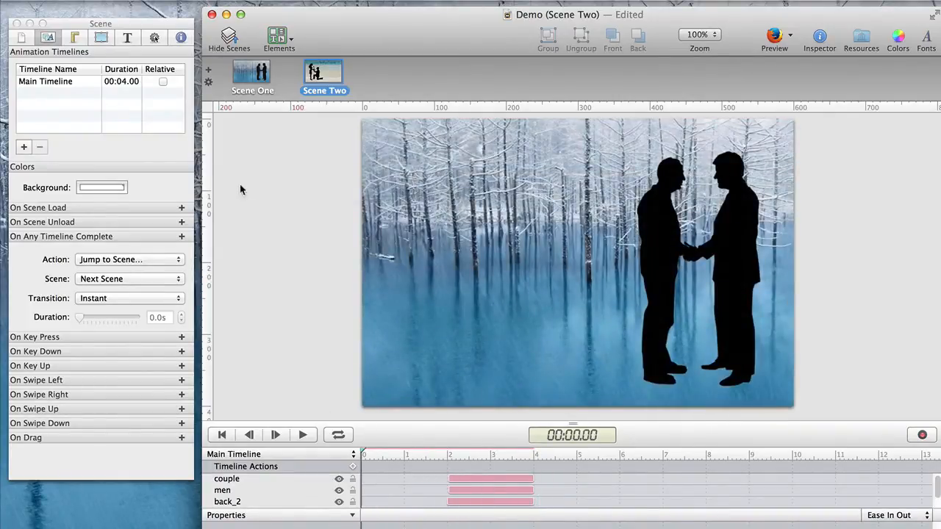
{"action": "left_click", "coordinate": [251, 73]}
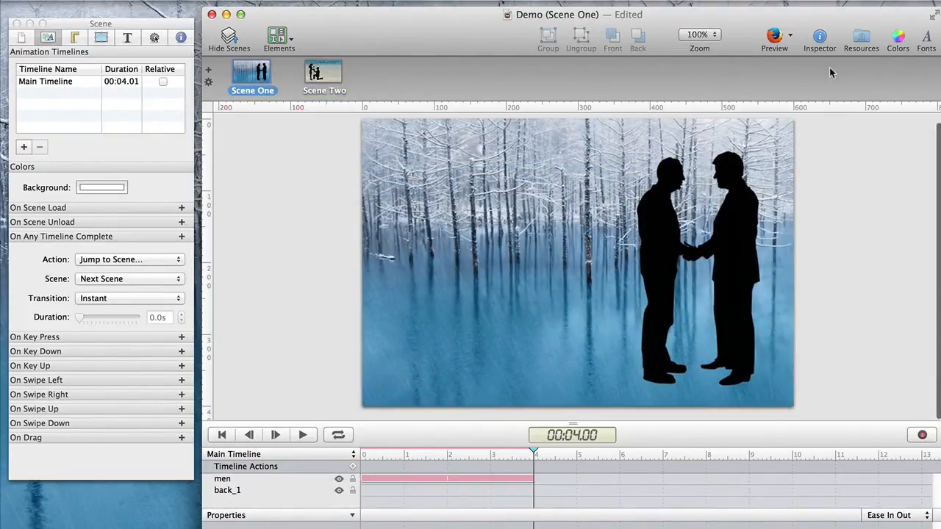
{"action": "left_click", "coordinate": [774, 38]}
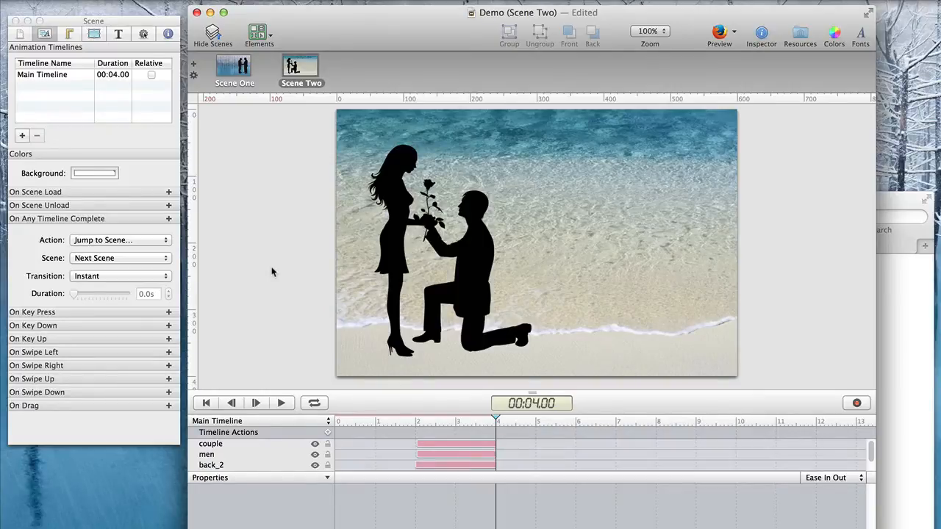
Step: Duplicate Scene Two and rename the copy as Scene Three
{"action": "left_click", "coordinate": [304, 69]}
{"action": "left_click", "coordinate": [199, 32]}
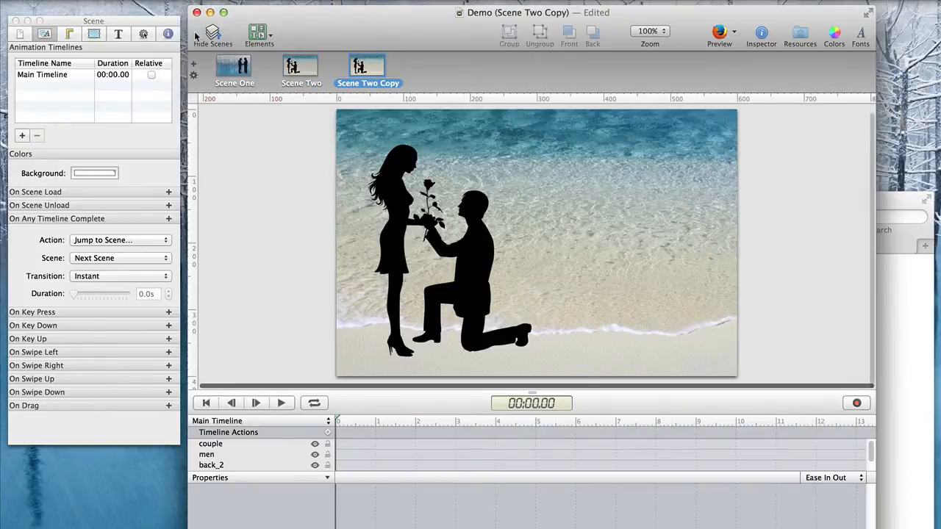
{"action": "double_click", "coordinate": [368, 84]}
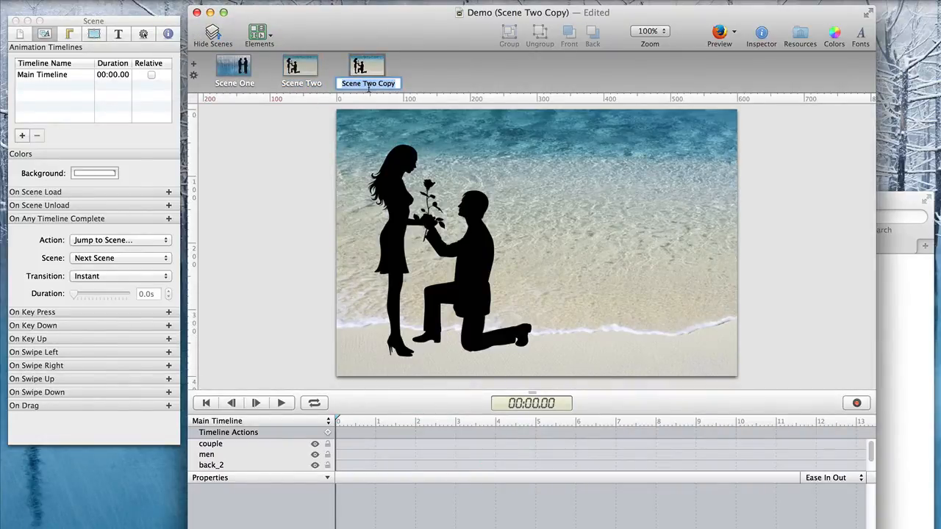
{"action": "type", "text": "SCen"}
{"action": "key", "text": "BackSpace"}
{"action": "key", "text": "BackSpace"}
{"action": "key", "text": "BackSpace"}
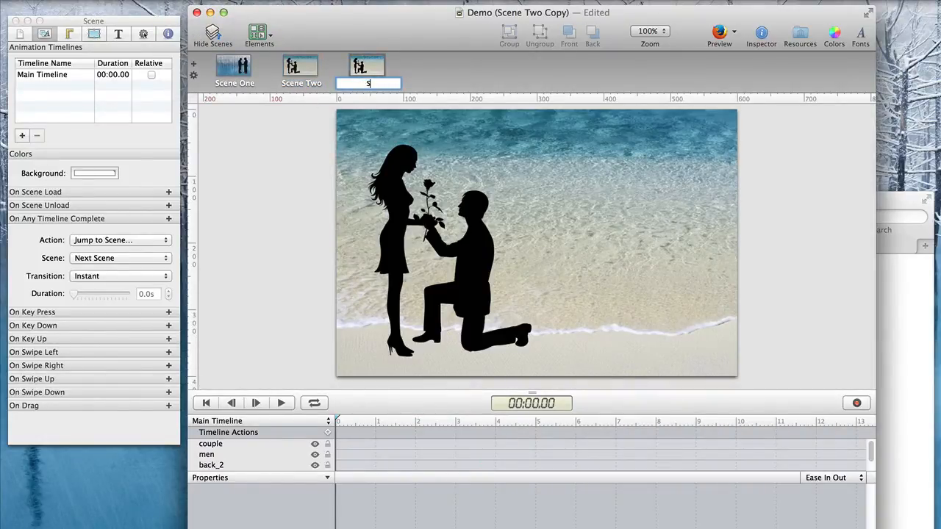
{"action": "type", "text": "cene Three"}
{"action": "key", "text": "Return"}
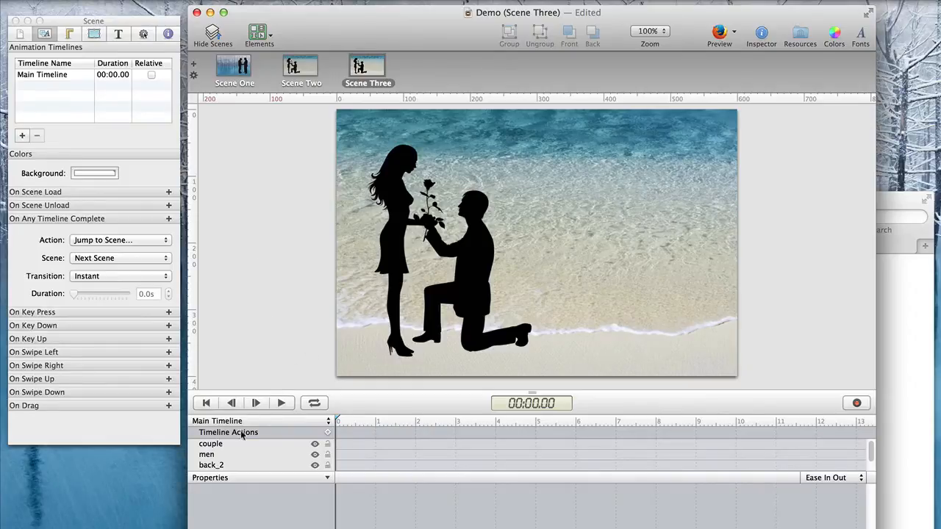
Step: Add Origin (Left) and Origin (Top) keyframes for the couple at 0 and 2 seconds in Scene Three
{"action": "left_click", "coordinate": [213, 444]}
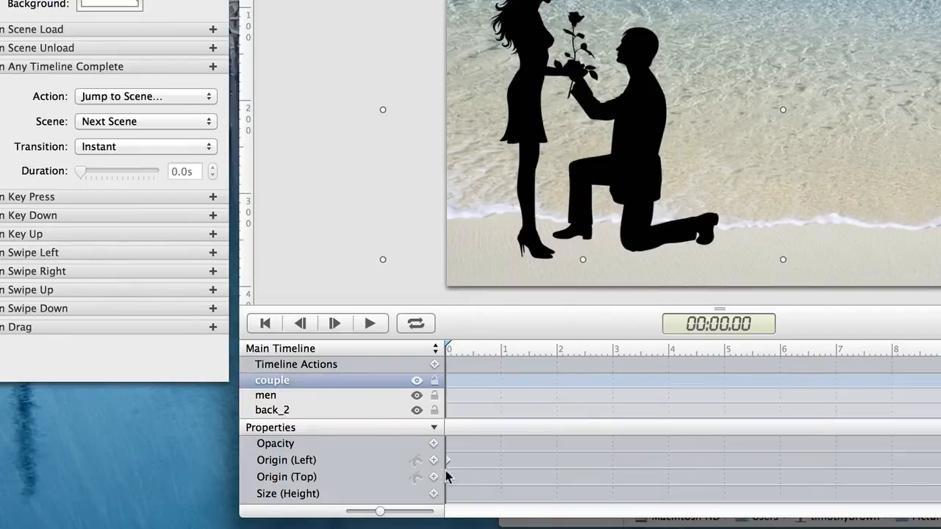
{"action": "left_click", "coordinate": [433, 477]}
{"action": "left_click_drag", "start_coordinate": [450, 347], "coordinate": [556, 350]}
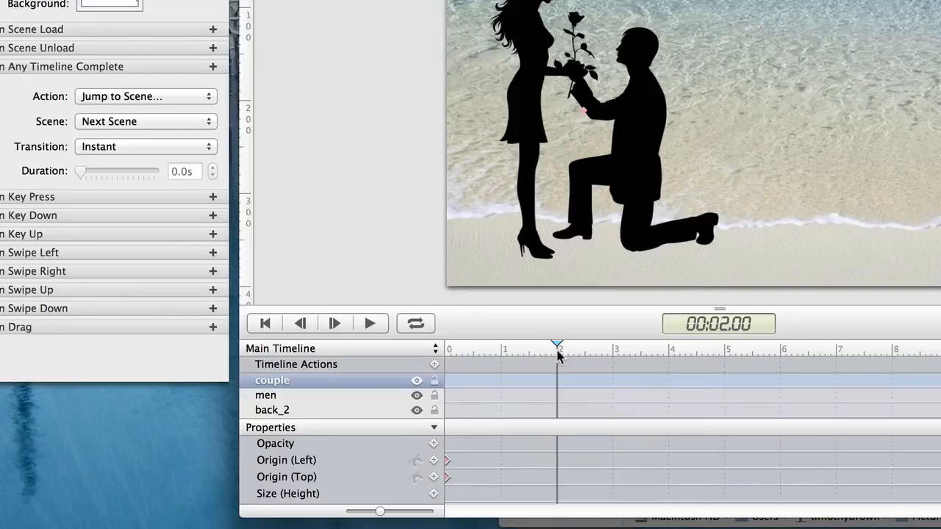
{"action": "left_click", "coordinate": [433, 460]}
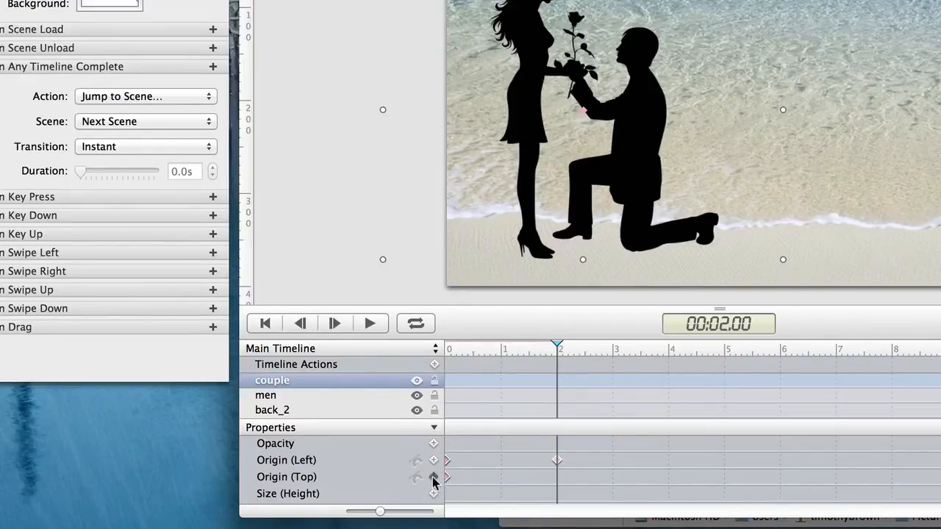
{"action": "left_click", "coordinate": [434, 477]}
Step: Add Origin (Left) and Origin (Top) keyframes for the couple at 4 seconds and move the couple out past the scene's right edge
{"action": "left_click_drag", "start_coordinate": [456, 345], "coordinate": [557, 350]}
{"action": "left_click_drag", "start_coordinate": [555, 345], "coordinate": [670, 347]}
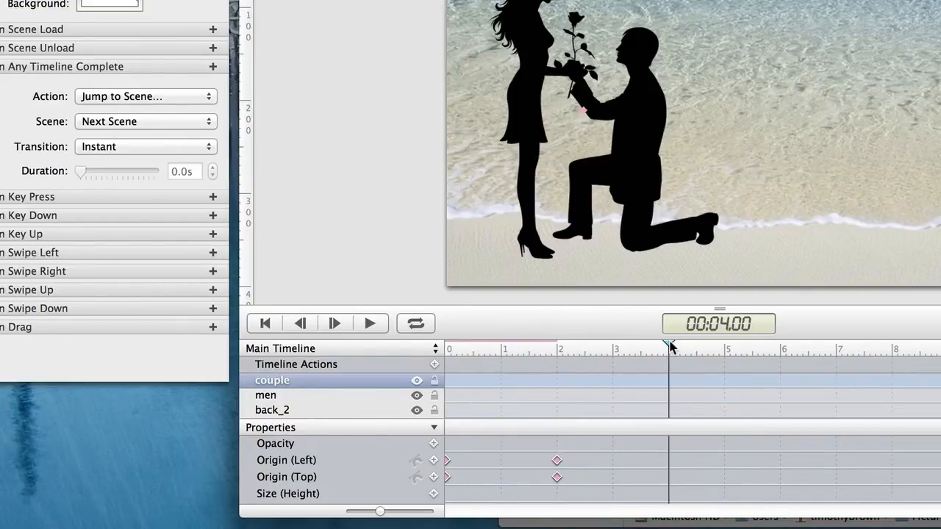
{"action": "left_click", "coordinate": [433, 461]}
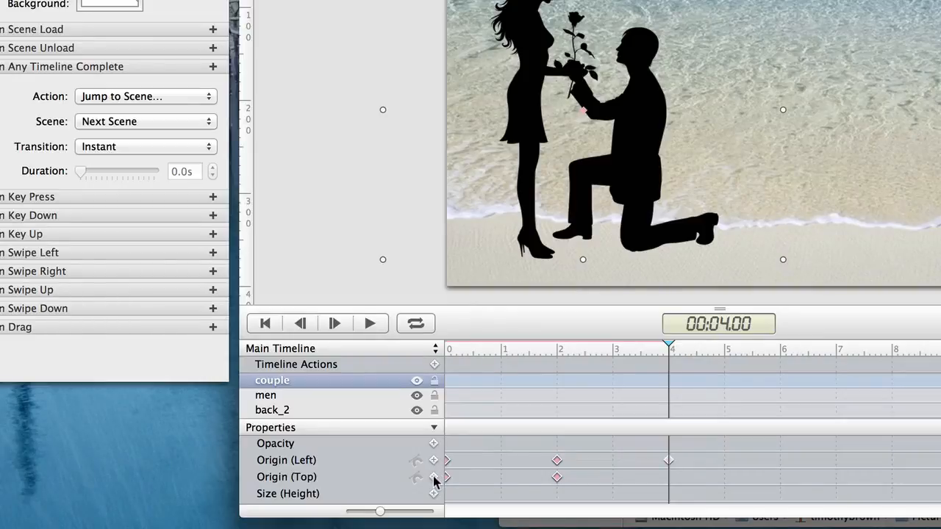
{"action": "left_click", "coordinate": [434, 478]}
{"action": "left_click_drag", "start_coordinate": [640, 143], "coordinate": [847, 290]}
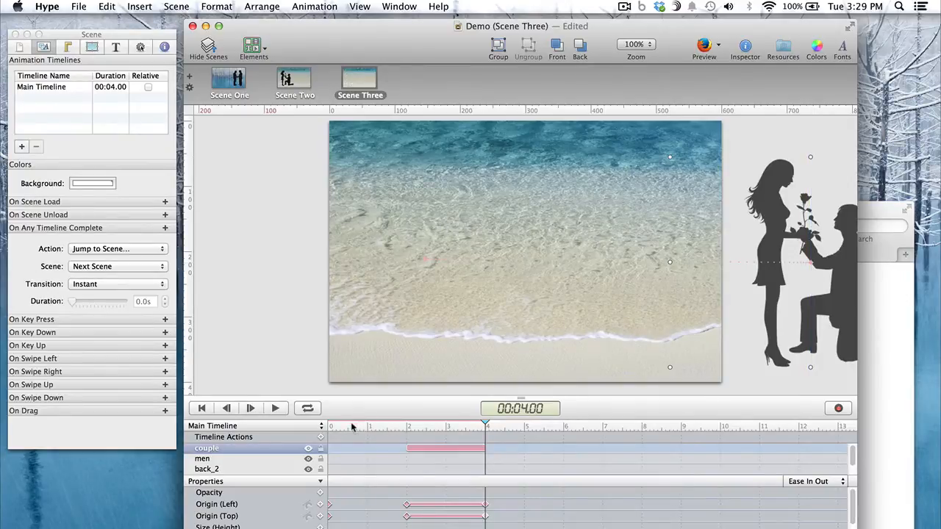
Step: With the playhead at 3 seconds, add the image of the man in the red shirt from the Hype Demo folder beside the scene's left edge
{"action": "left_click_drag", "start_coordinate": [351, 425], "coordinate": [485, 444]}
{"action": "left_click_drag", "start_coordinate": [485, 426], "coordinate": [448, 430]}
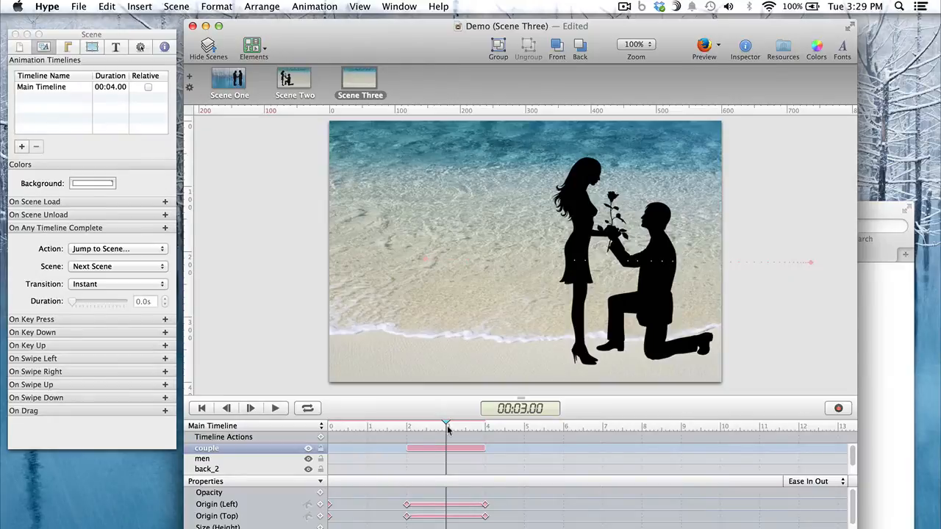
{"action": "left_click", "coordinate": [888, 408]}
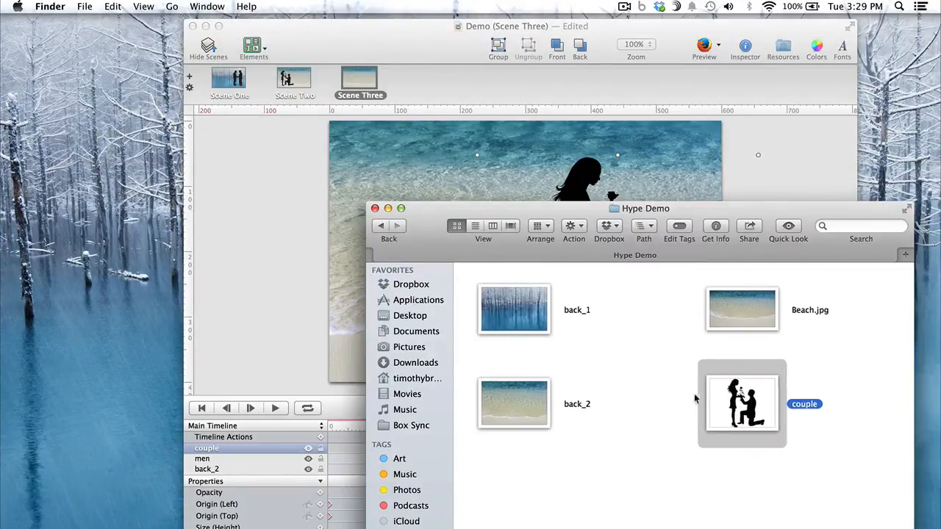
{"action": "scroll", "coordinate": [695, 398], "scroll_direction": "down", "scroll_amount": 5}
{"action": "left_click_drag", "start_coordinate": [746, 301], "coordinate": [265, 269]}
{"action": "left_click", "coordinate": [285, 273]}
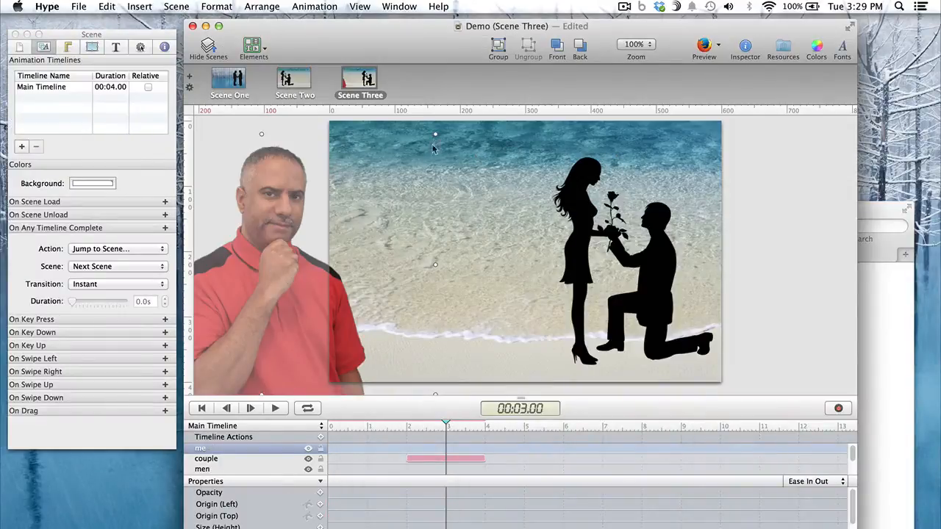
Step: Scale down the man's image to fit the scene height and align it just outside the scene's left edge
{"action": "left_click_drag", "start_coordinate": [435, 134], "coordinate": [320, 220]}
{"action": "left_click_drag", "start_coordinate": [224, 323], "coordinate": [222, 250]}
{"action": "left_click_drag", "start_coordinate": [320, 319], "coordinate": [340, 354]}
{"action": "left_click_drag", "start_coordinate": [276, 330], "coordinate": [297, 359]}
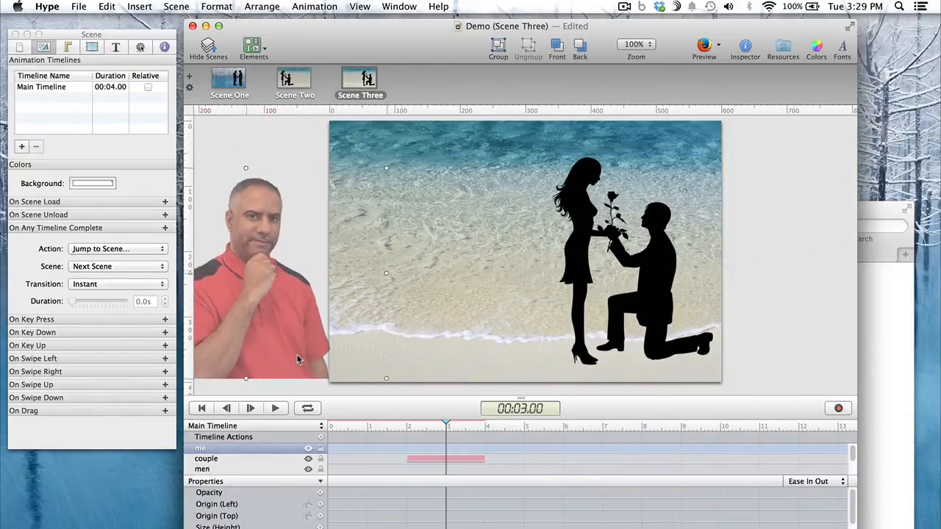
{"action": "left_click_drag", "start_coordinate": [297, 359], "coordinate": [299, 361]}
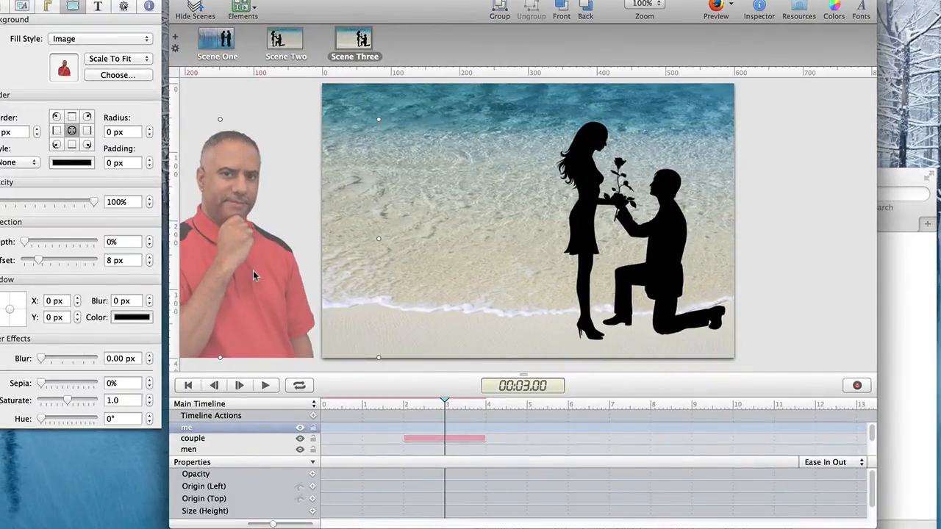
{"action": "mouse_move", "coordinate": [253, 270]}
{"action": "left_mouse_down"}
{"action": "mouse_move", "coordinate": [364, 261]}
{"action": "mouse_move", "coordinate": [404, 275]}
{"action": "mouse_move", "coordinate": [475, 275]}
{"action": "mouse_move", "coordinate": [246, 270]}
{"action": "left_mouse_up"}
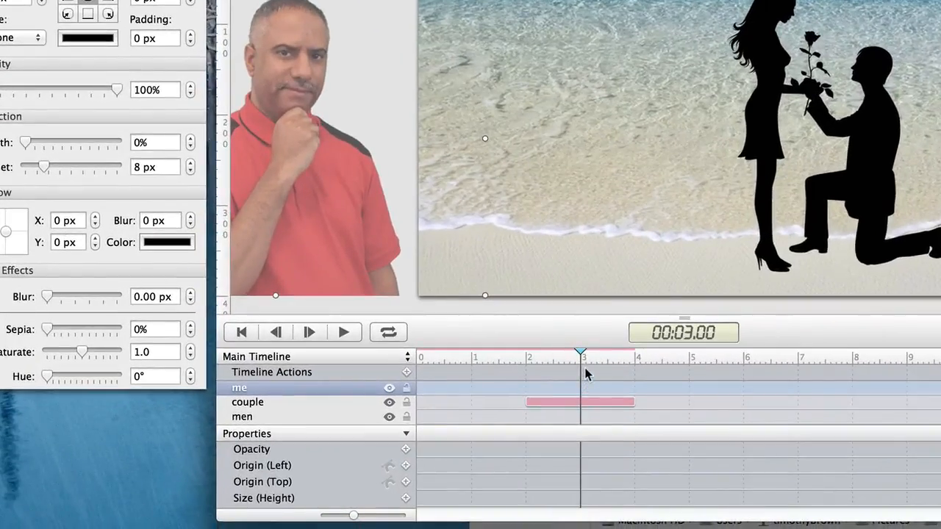
Step: Keyframe the man's Origin (Left) and Origin (Top) at 3 and about 5 seconds, moving him into the scene at the second keyframe
{"action": "left_click", "coordinate": [406, 467]}
{"action": "left_click", "coordinate": [406, 482]}
{"action": "left_click", "coordinate": [691, 358]}
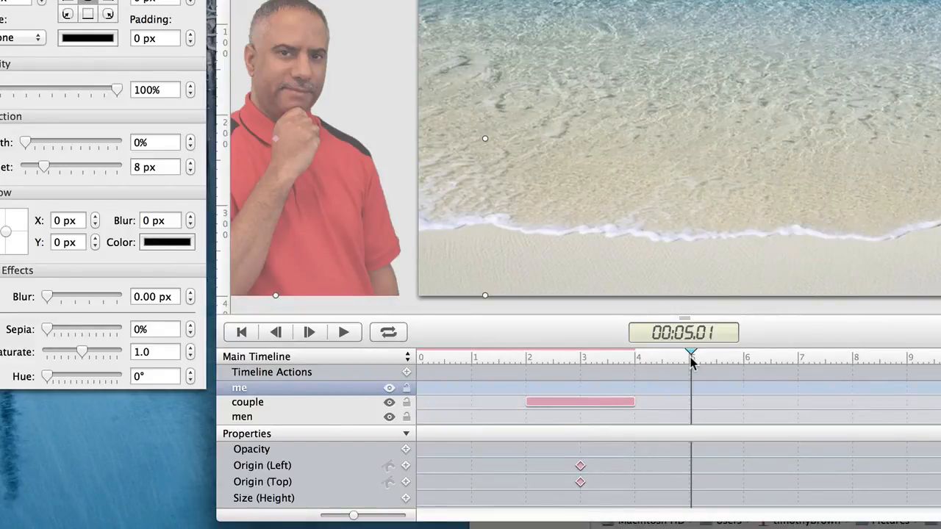
{"action": "left_click", "coordinate": [406, 466]}
{"action": "left_click", "coordinate": [406, 483]}
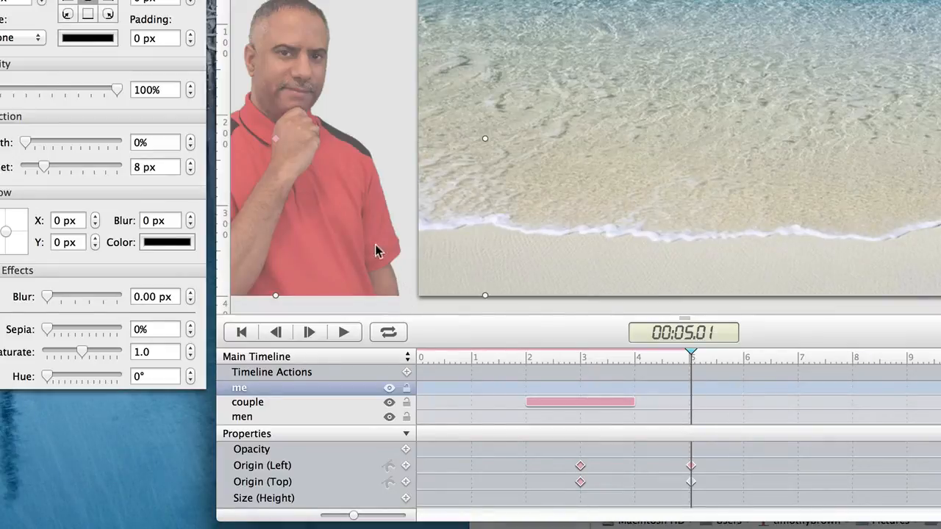
{"action": "left_click_drag", "start_coordinate": [302, 224], "coordinate": [598, 230]}
Step: Scrub through Scene Three to review the movement of the couple and the man, ending at 5 seconds
{"action": "left_click_drag", "start_coordinate": [592, 353], "coordinate": [420, 364]}
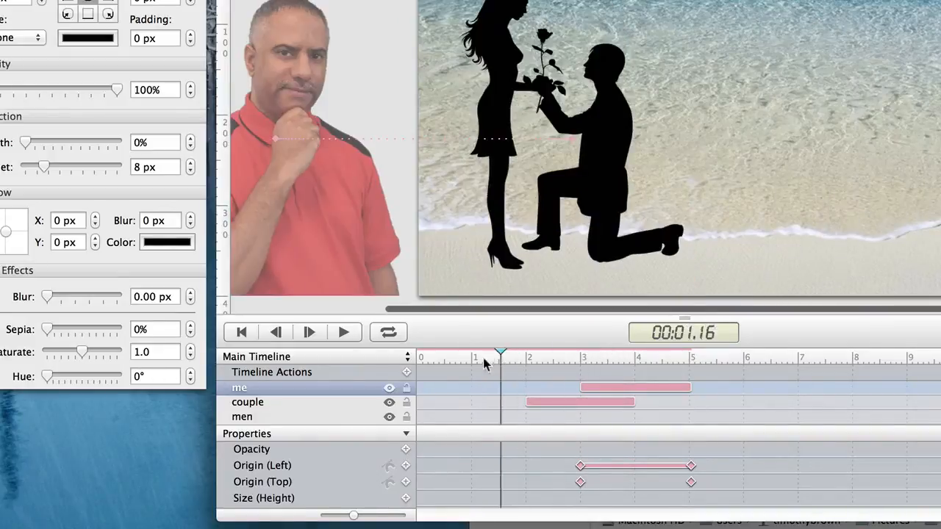
{"action": "left_click_drag", "start_coordinate": [382, 409], "coordinate": [437, 405]}
{"action": "left_click_drag", "start_coordinate": [398, 444], "coordinate": [554, 442]}
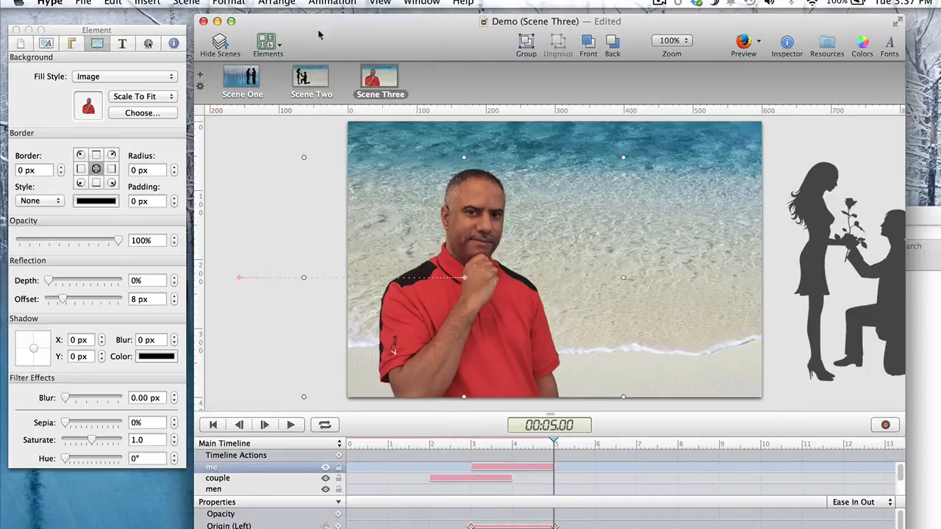
Step: Insert a text element in Scene Three at 5 seconds reading WELCOME
{"action": "left_click", "coordinate": [186, 2]}
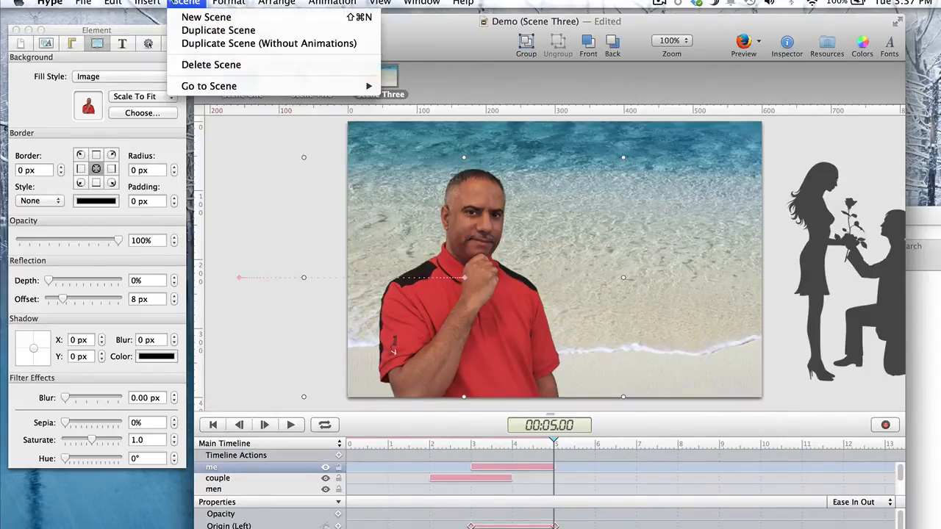
{"action": "mouse_move", "coordinate": [150, 2]}
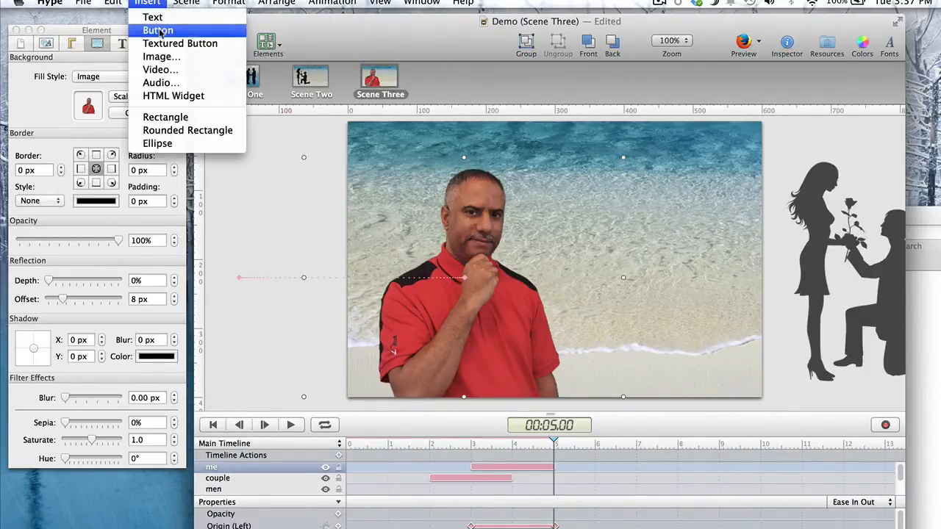
{"action": "left_click", "coordinate": [160, 22]}
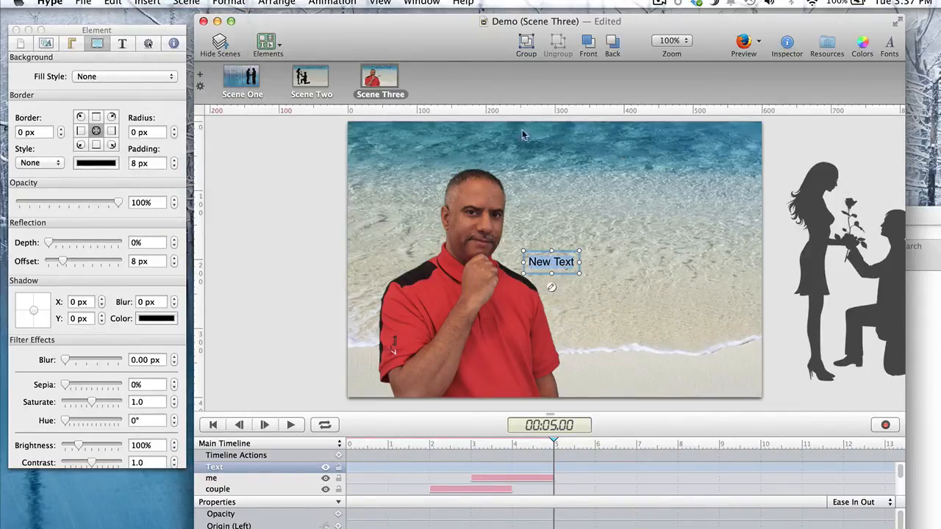
{"action": "double_click", "coordinate": [533, 259]}
{"action": "type", "text": "WELCOME"}
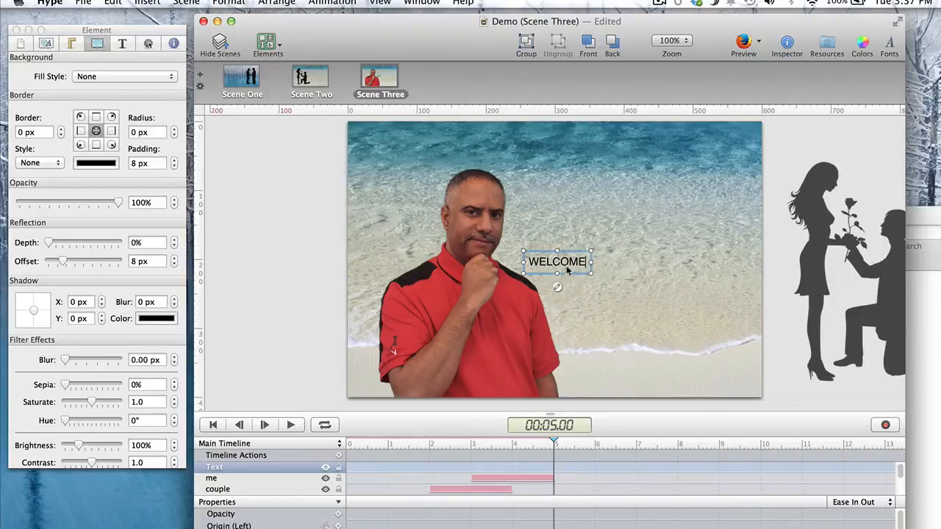
Step: Format the WELCOME text as 38 px bold in white and place it on the beach beside the man
{"action": "double_click", "coordinate": [568, 269]}
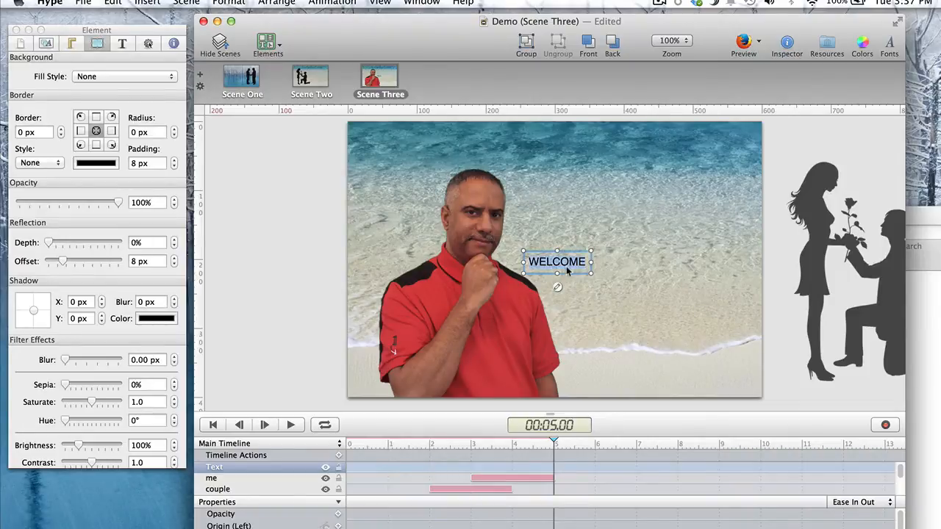
{"action": "left_click", "coordinate": [126, 44]}
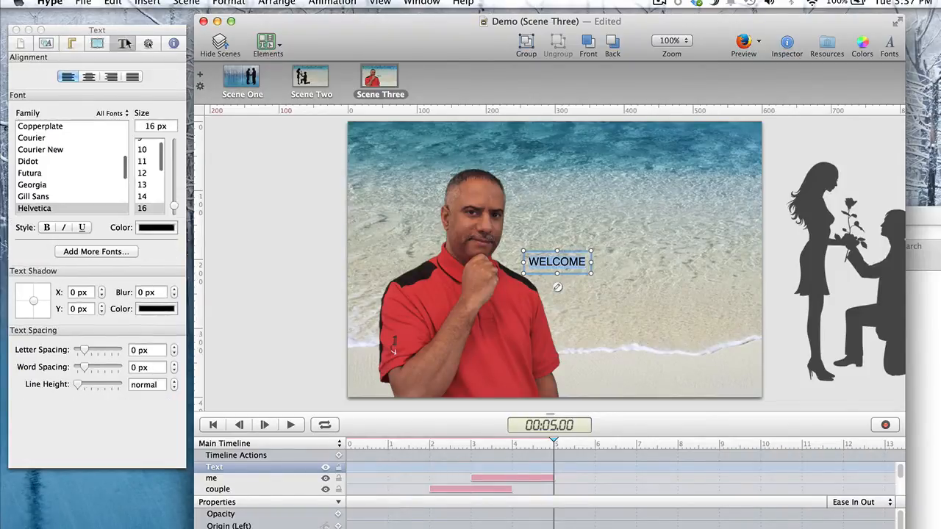
{"action": "left_click_drag", "start_coordinate": [176, 208], "coordinate": [177, 189]}
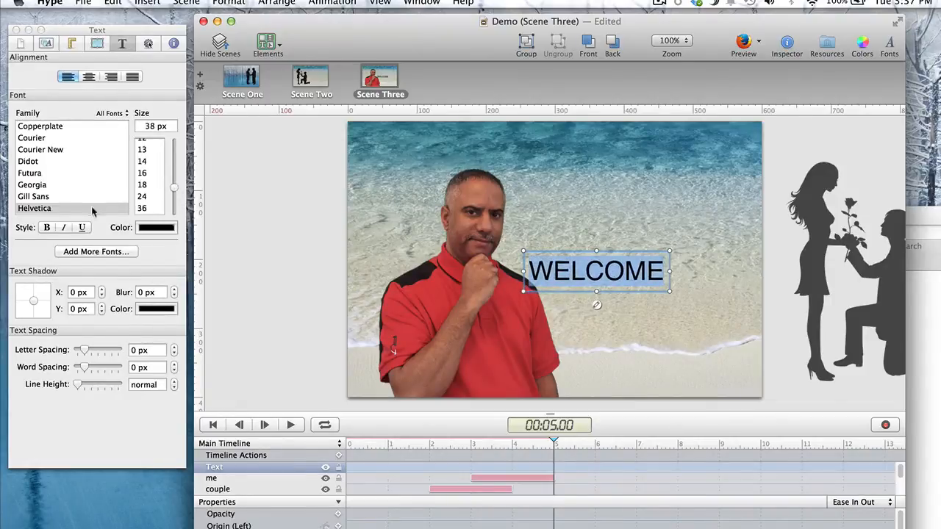
{"action": "left_click", "coordinate": [47, 227]}
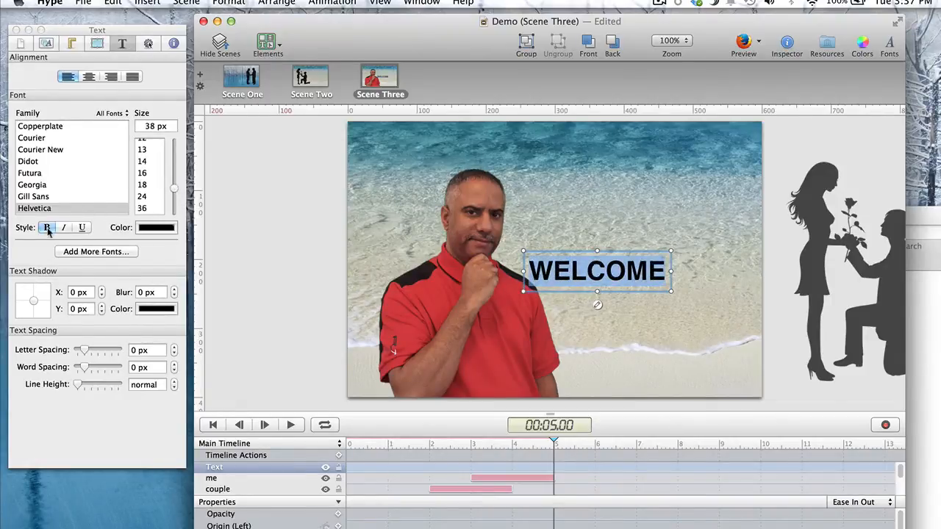
{"action": "left_click", "coordinate": [156, 227]}
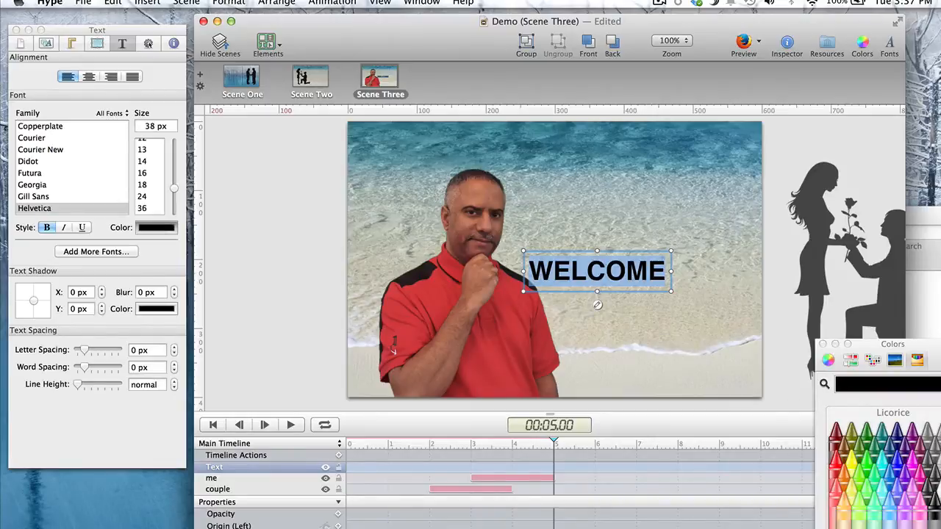
{"action": "left_click", "coordinate": [927, 479]}
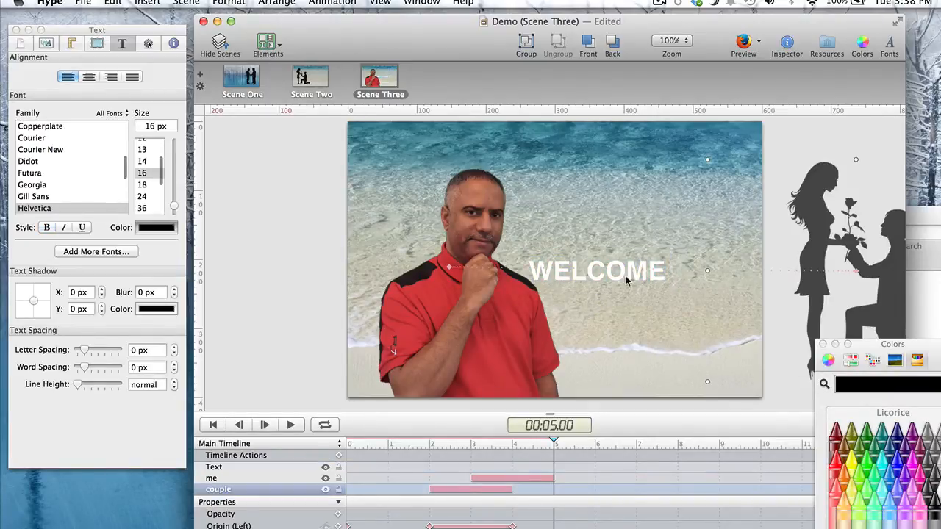
{"action": "left_click_drag", "start_coordinate": [627, 280], "coordinate": [665, 266]}
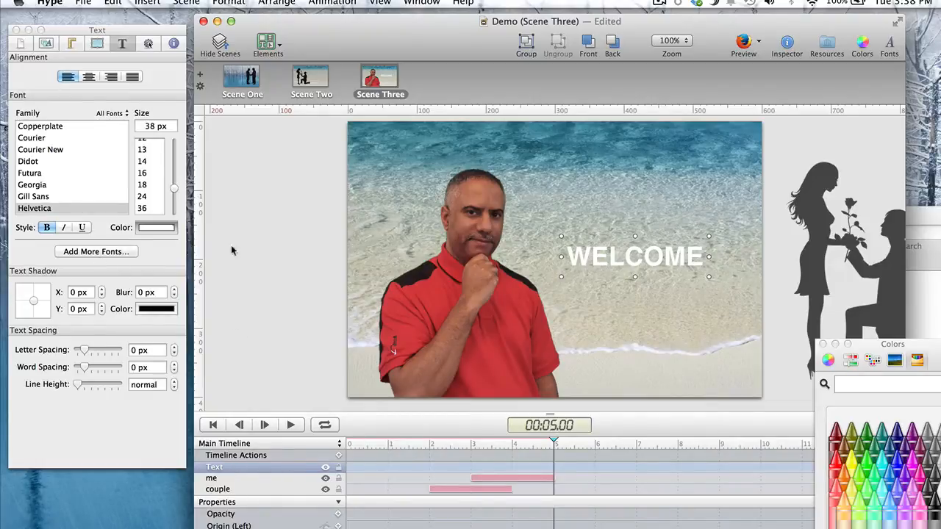
Step: Fade in the WELCOME text with opacity keyframes of 0% at 5 seconds and 100% at about 7 seconds
{"action": "left_click", "coordinate": [97, 43]}
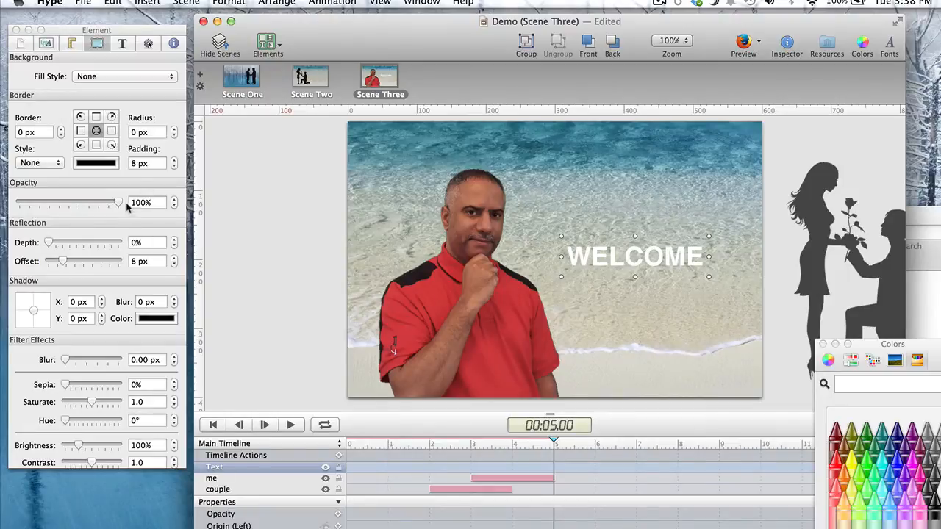
{"action": "left_click_drag", "start_coordinate": [118, 204], "coordinate": [2, 219]}
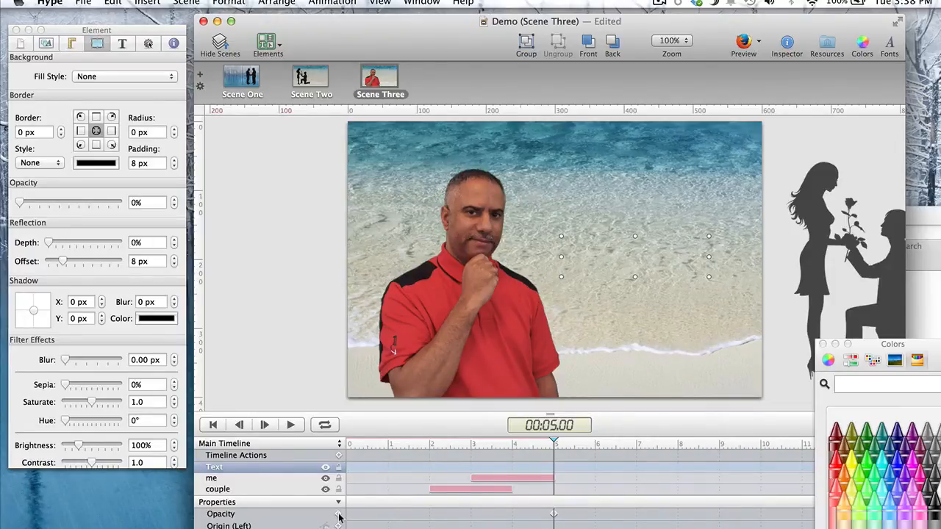
{"action": "left_click", "coordinate": [637, 445]}
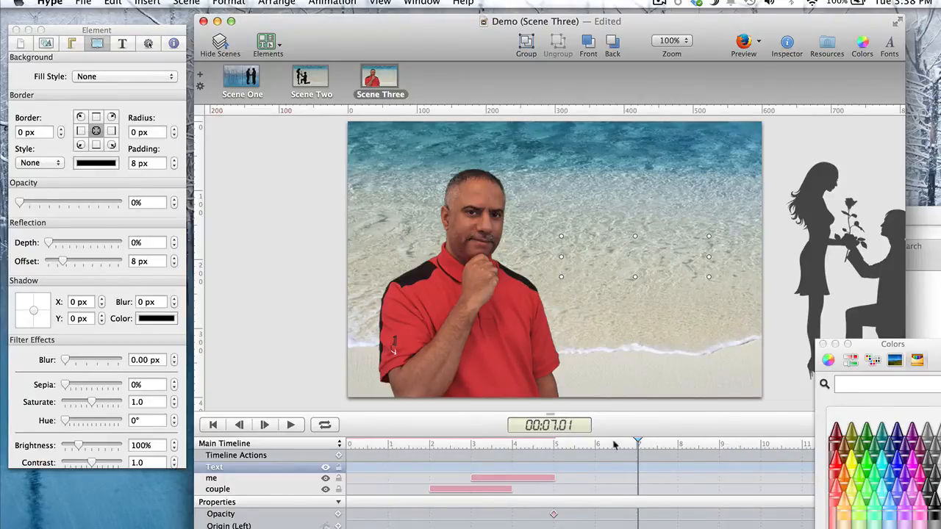
{"action": "left_click", "coordinate": [338, 514]}
{"action": "left_click_drag", "start_coordinate": [20, 205], "coordinate": [119, 203]}
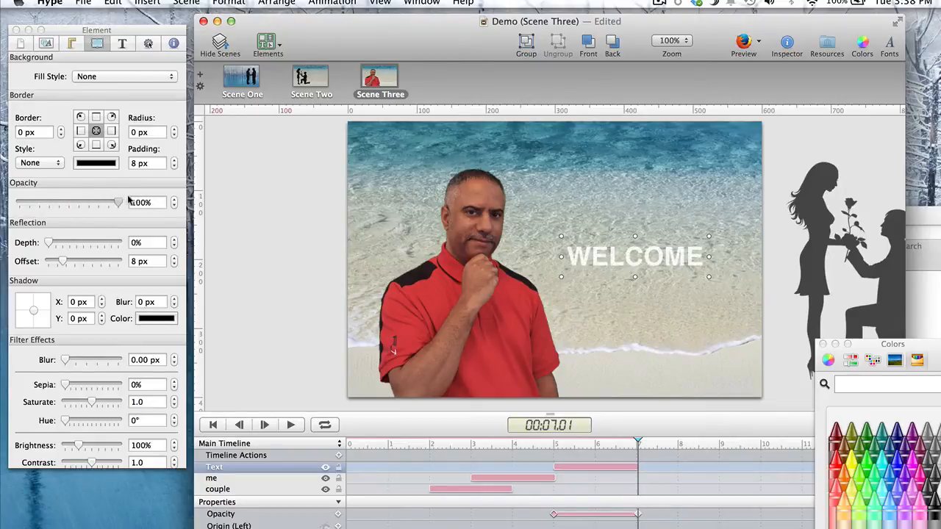
Step: Return to the start of Scene Three and play its animation
{"action": "left_click", "coordinate": [526, 443]}
{"action": "left_click_drag", "start_coordinate": [533, 444], "coordinate": [339, 445]}
{"action": "left_click", "coordinate": [293, 425]}
Step: Check Scene Two's On Any Timeline Complete action and preview the whole animation in Firefox
{"action": "left_click", "coordinate": [314, 80]}
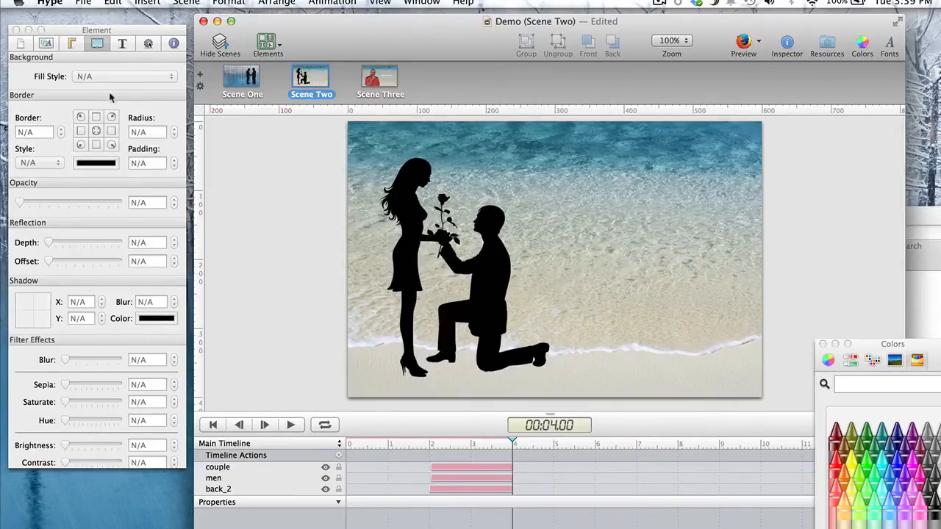
{"action": "left_click", "coordinate": [46, 44]}
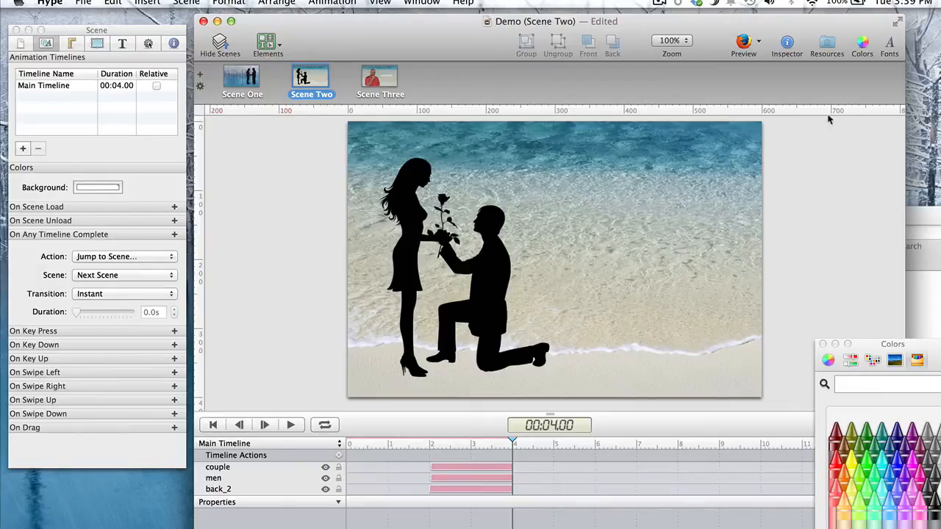
{"action": "left_click", "coordinate": [742, 44]}
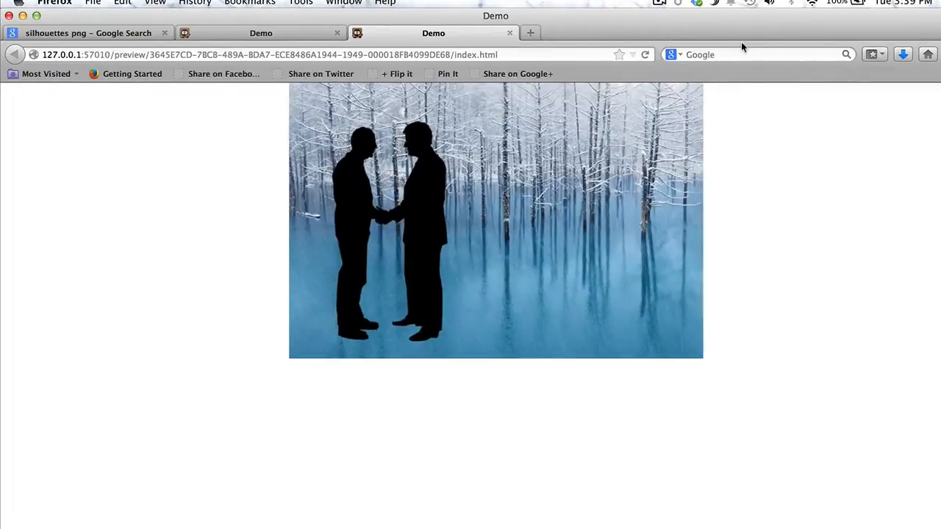